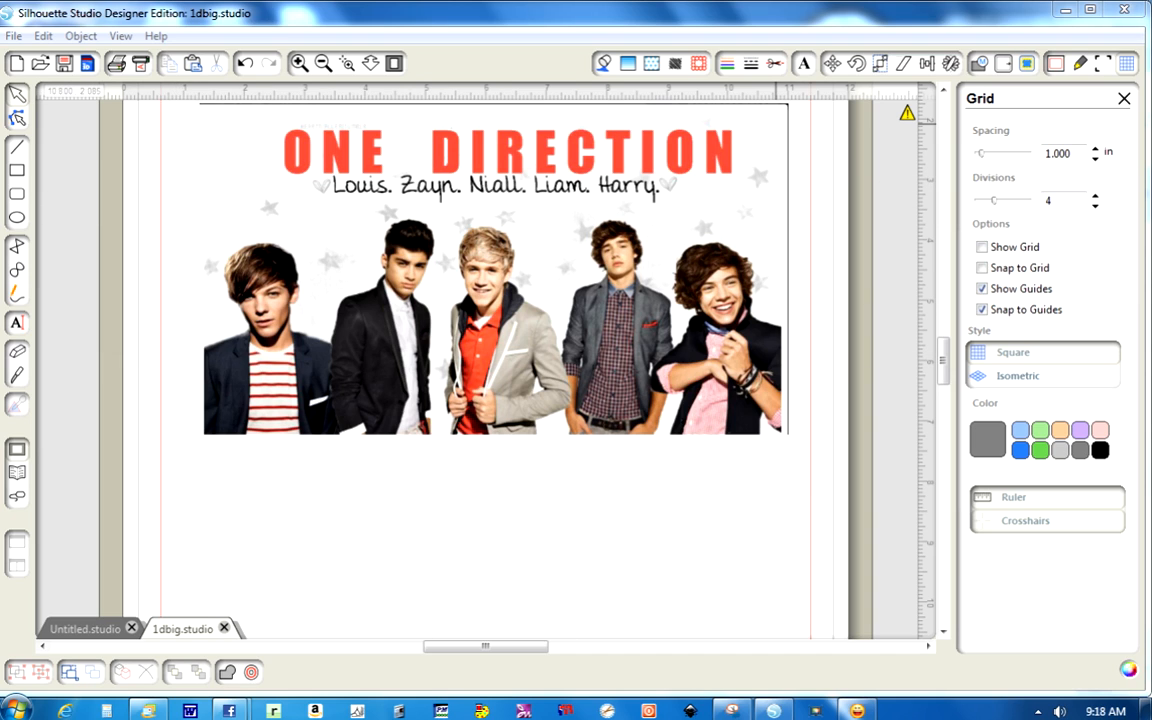
# Select a trace area of about 10.065 × 3.720 in around the five band members below the title
pyautogui.click(1027, 63)
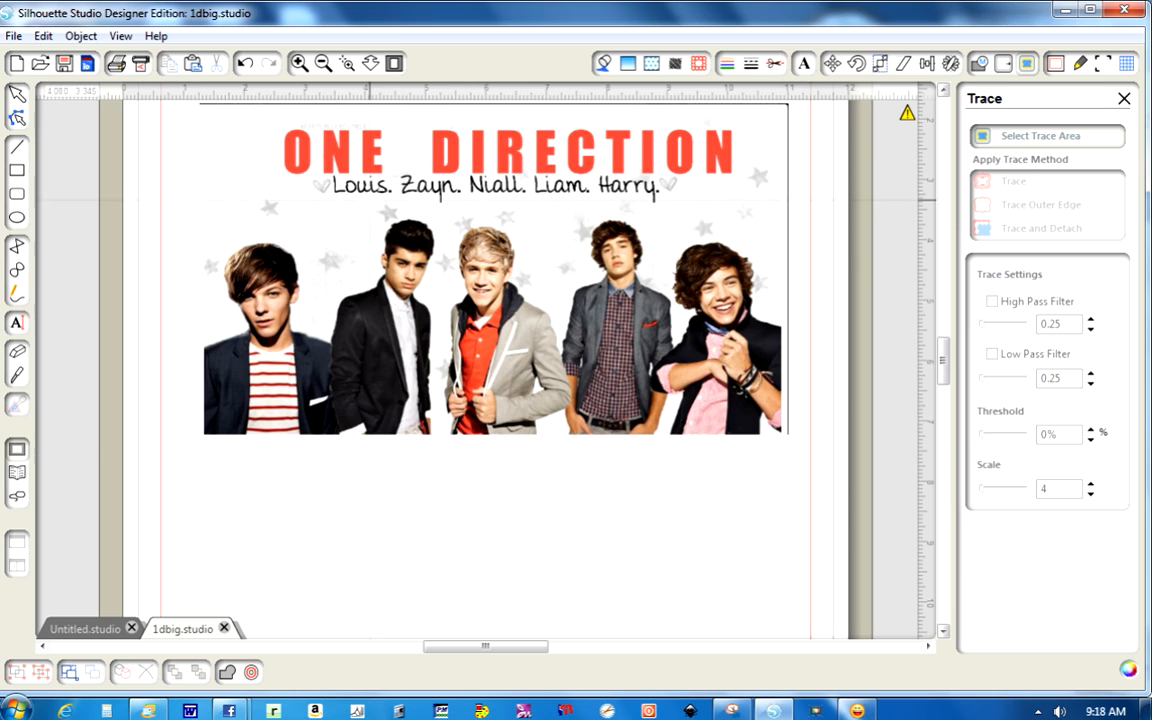
pyautogui.moveTo(186, 215)
pyautogui.mouseDown()
pyautogui.moveTo(596, 237)
pyautogui.moveTo(697, 263)
pyautogui.moveTo(752, 414)
pyautogui.moveTo(795, 440)
pyautogui.mouseUp()
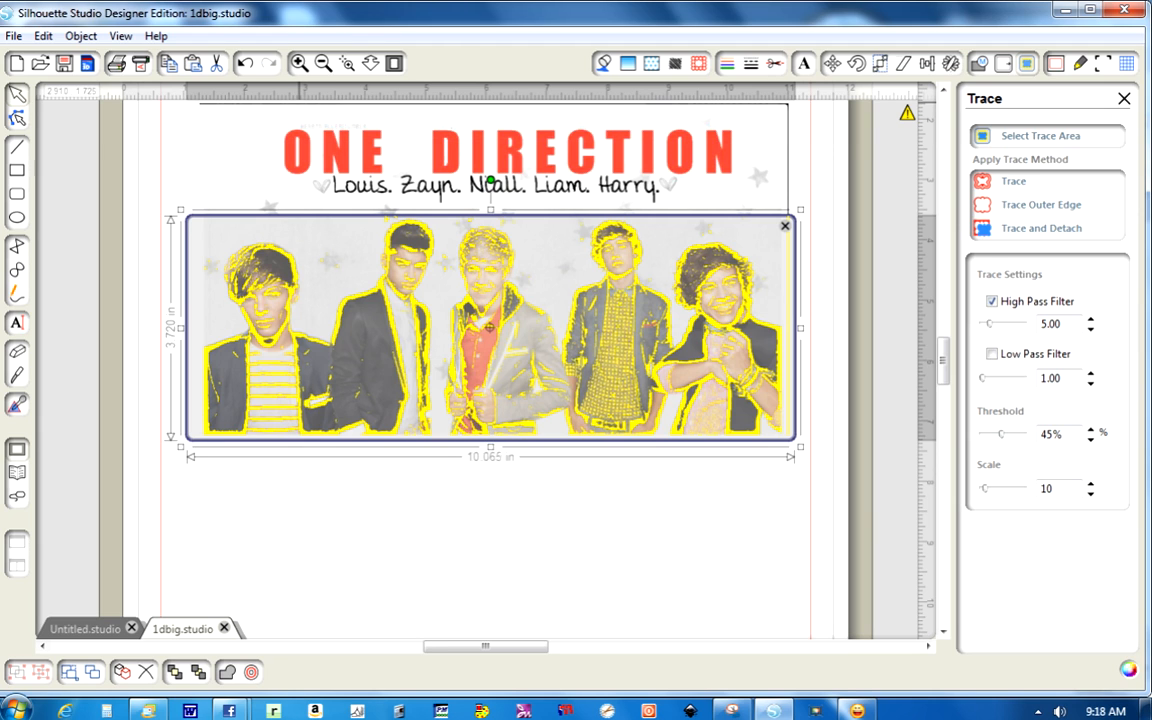
# Set the trace scale to 17
pyautogui.click(299, 63)
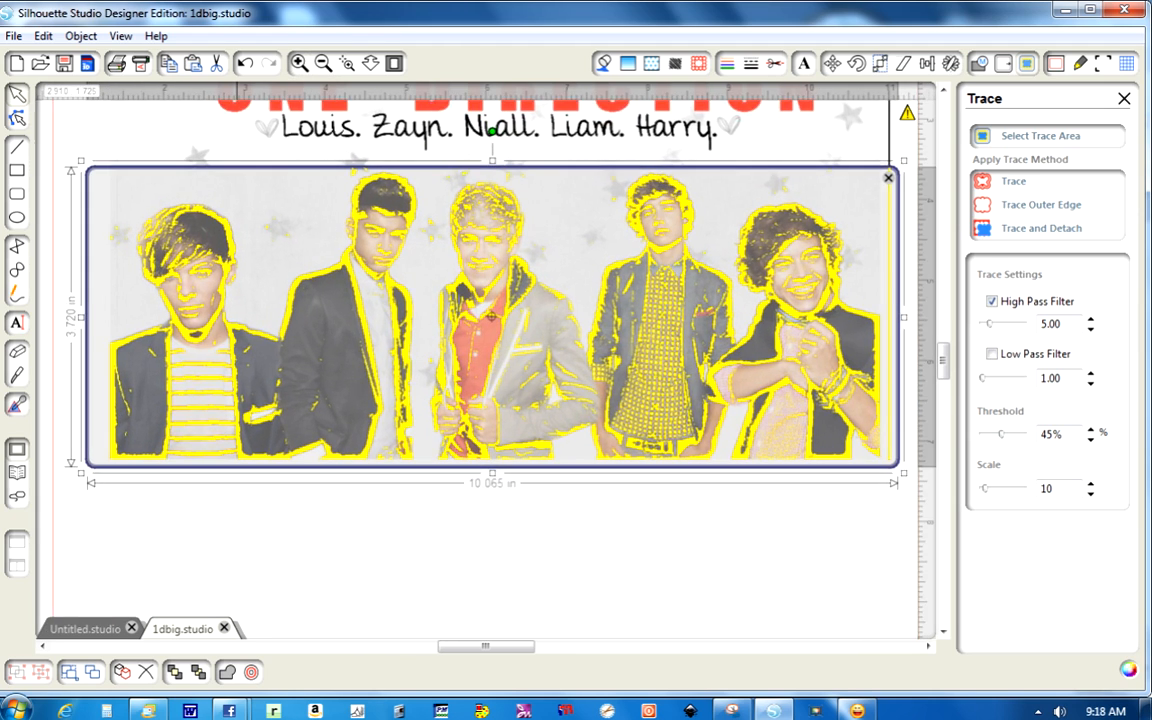
pyautogui.click(299, 63)
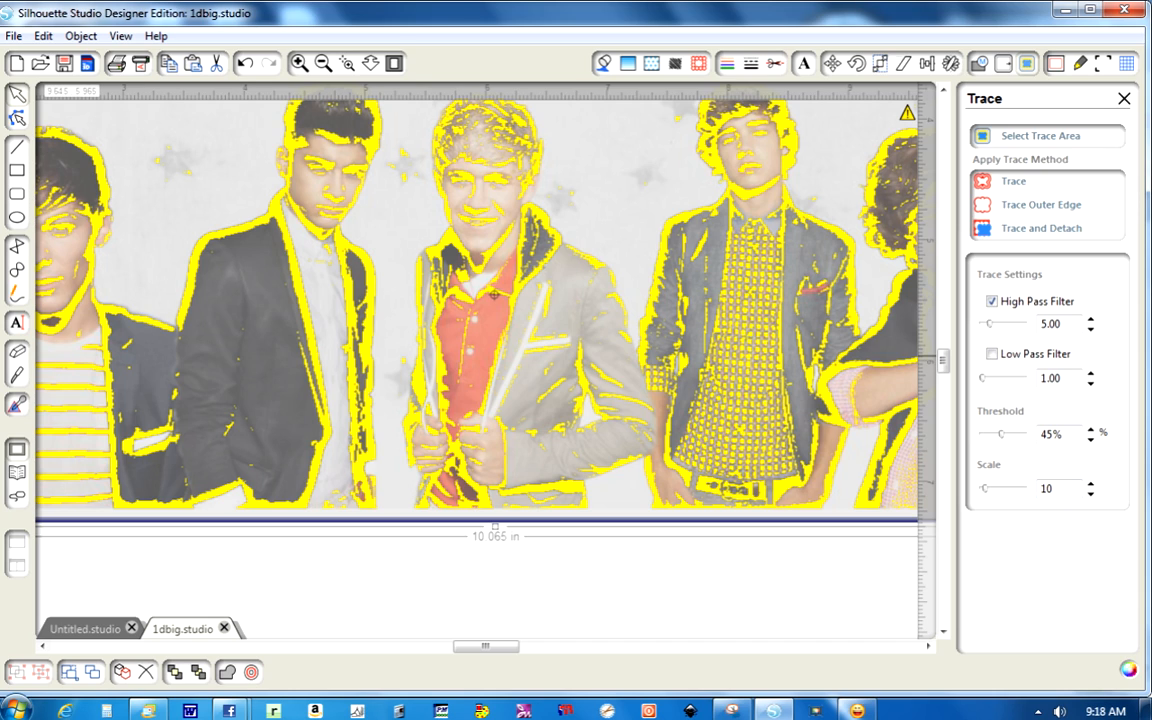
pyautogui.click(1090, 485)
pyautogui.click(1090, 485)
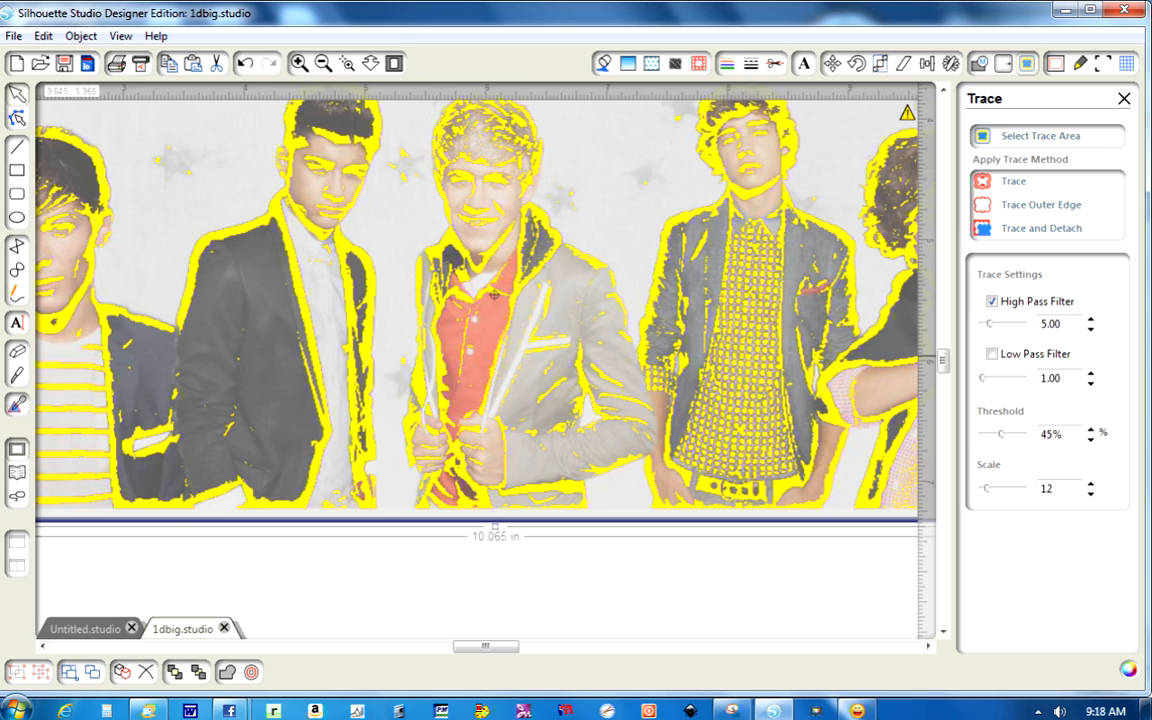
pyautogui.click(1090, 483)
pyautogui.click(1090, 483)
pyautogui.click(1090, 483)
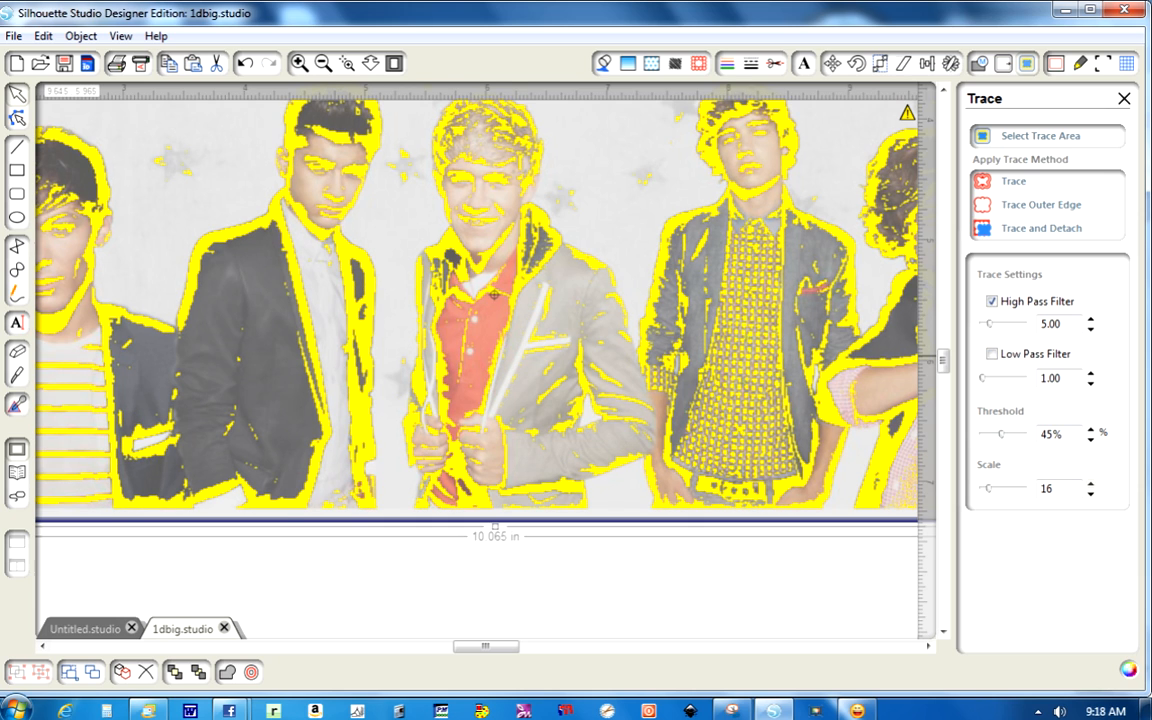
pyautogui.click(1090, 483)
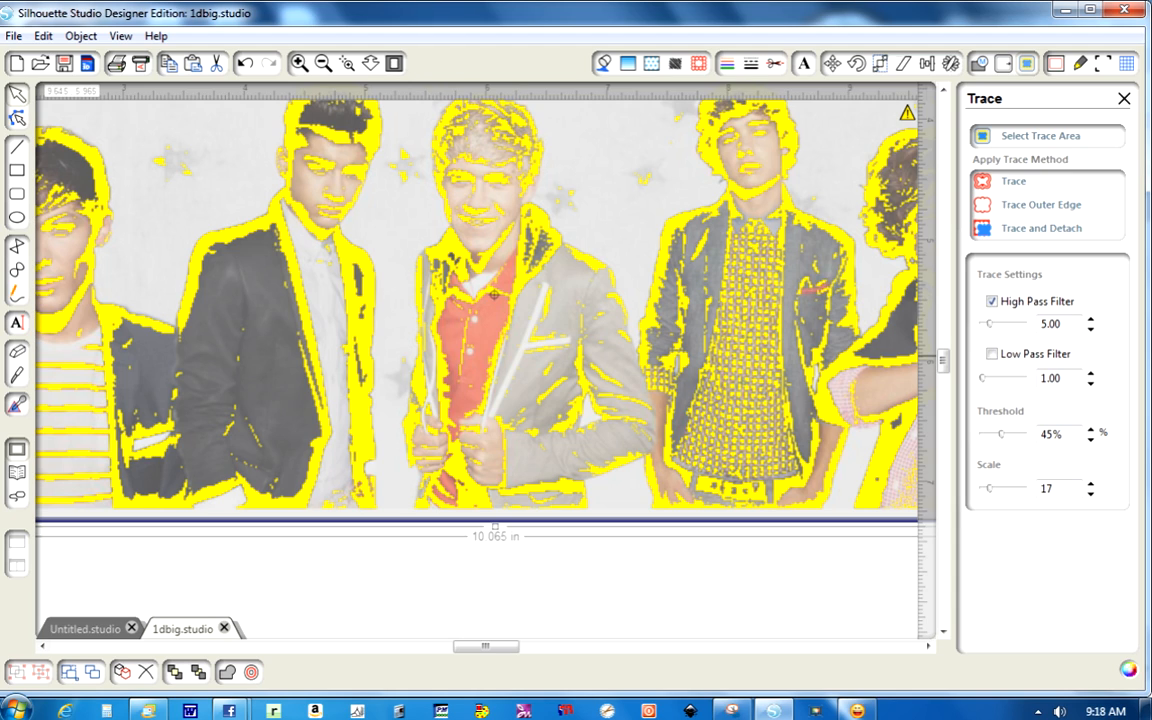
# Try a trace threshold of 47%, then return it to 45%
pyautogui.click(1090, 429)
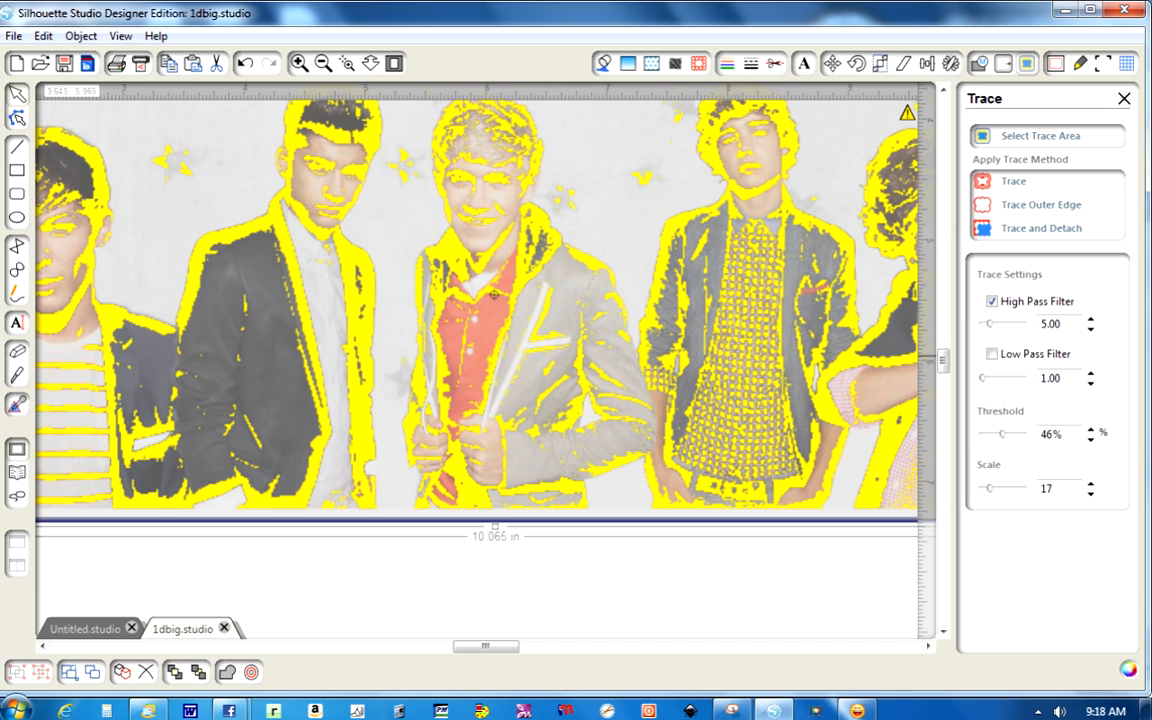
pyautogui.click(1090, 429)
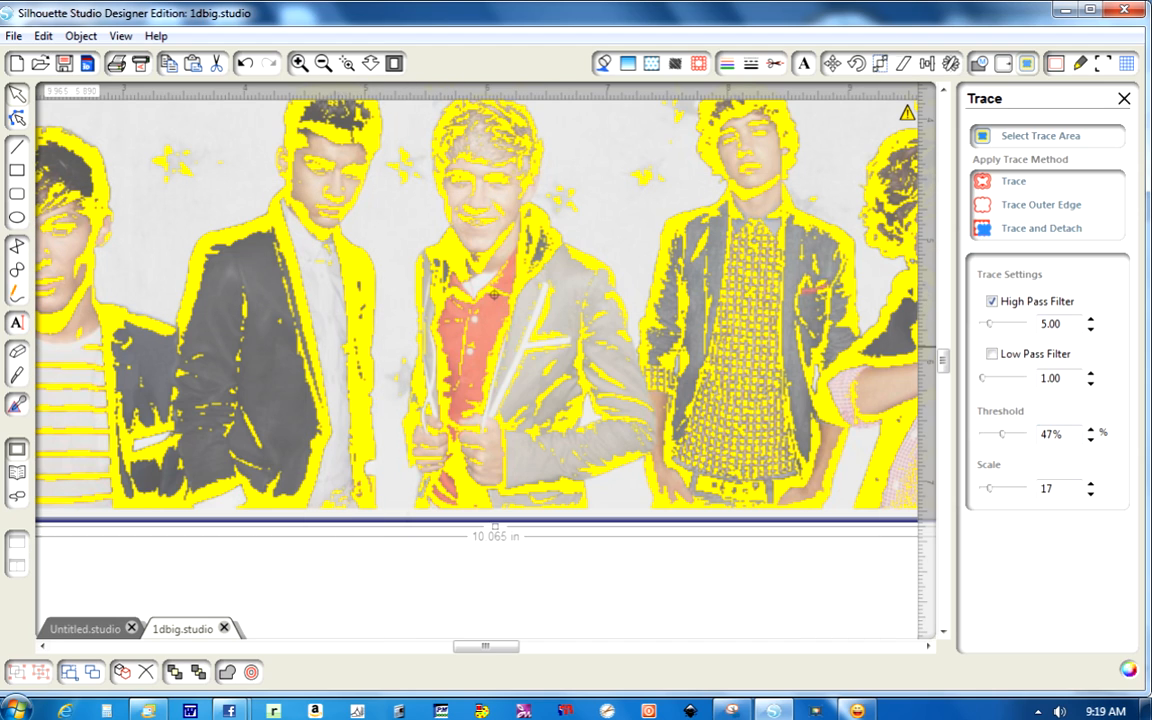
pyautogui.click(1090, 440)
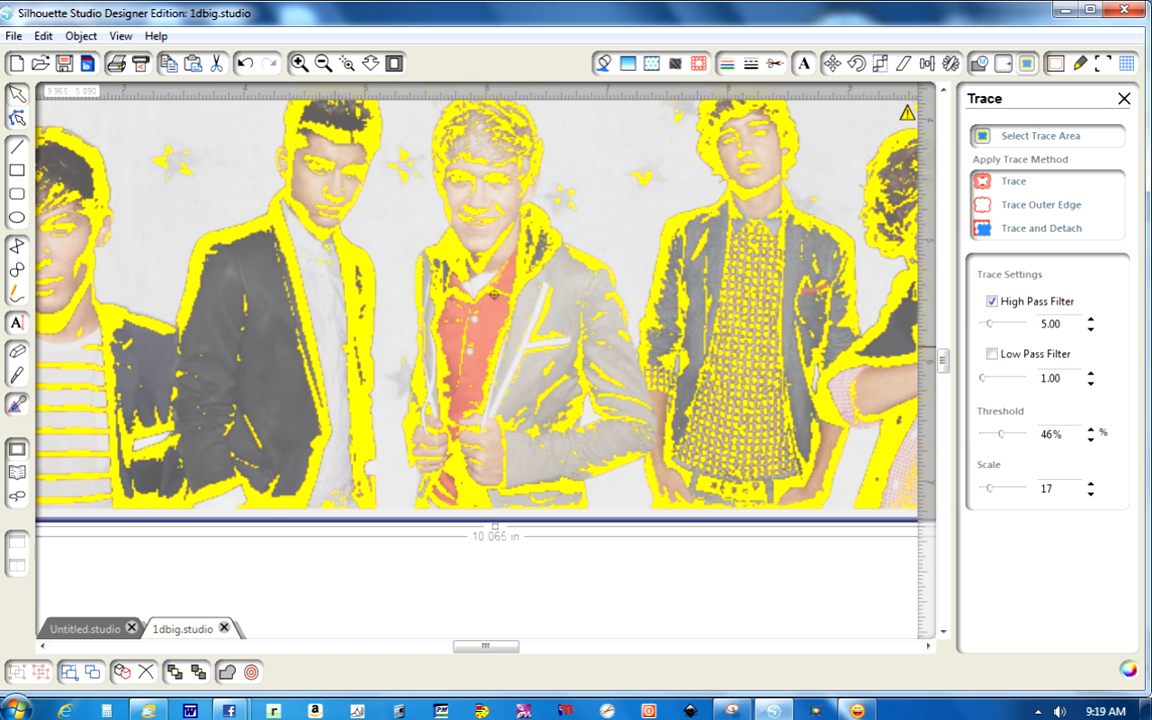
pyautogui.click(1090, 440)
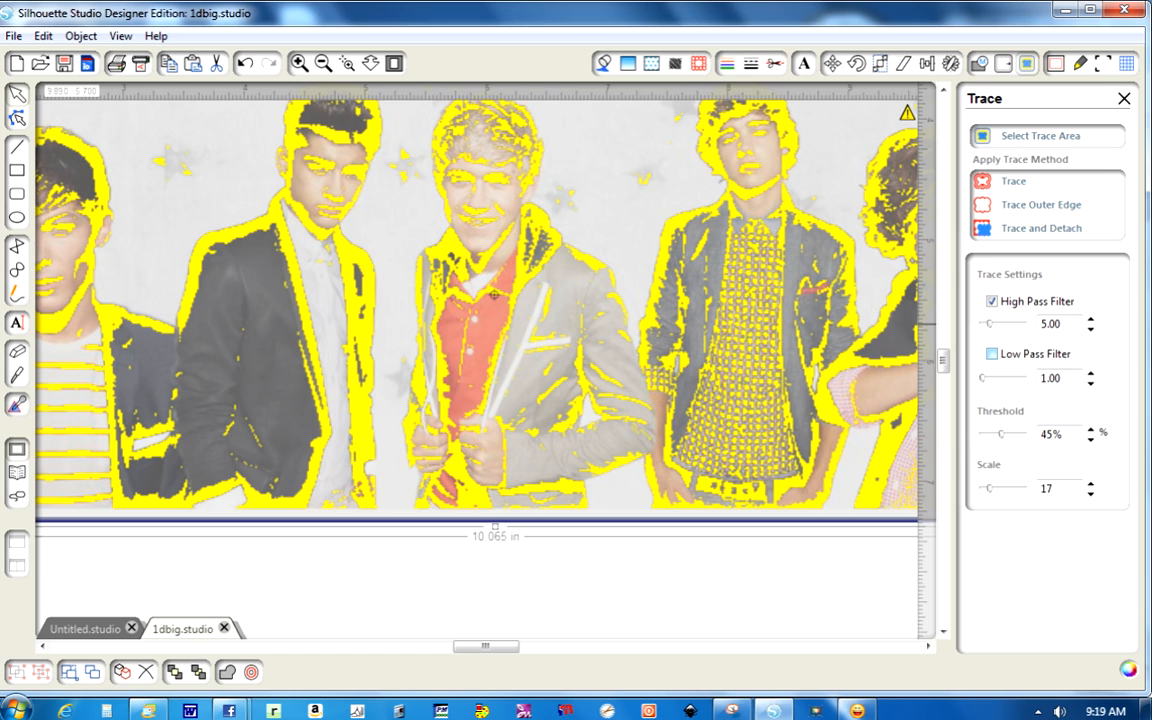
# Enable the Low Pass Filter, check the preview without the High Pass Filter, and set the low pass value to 0.25 with both filters on
pyautogui.click(992, 353)
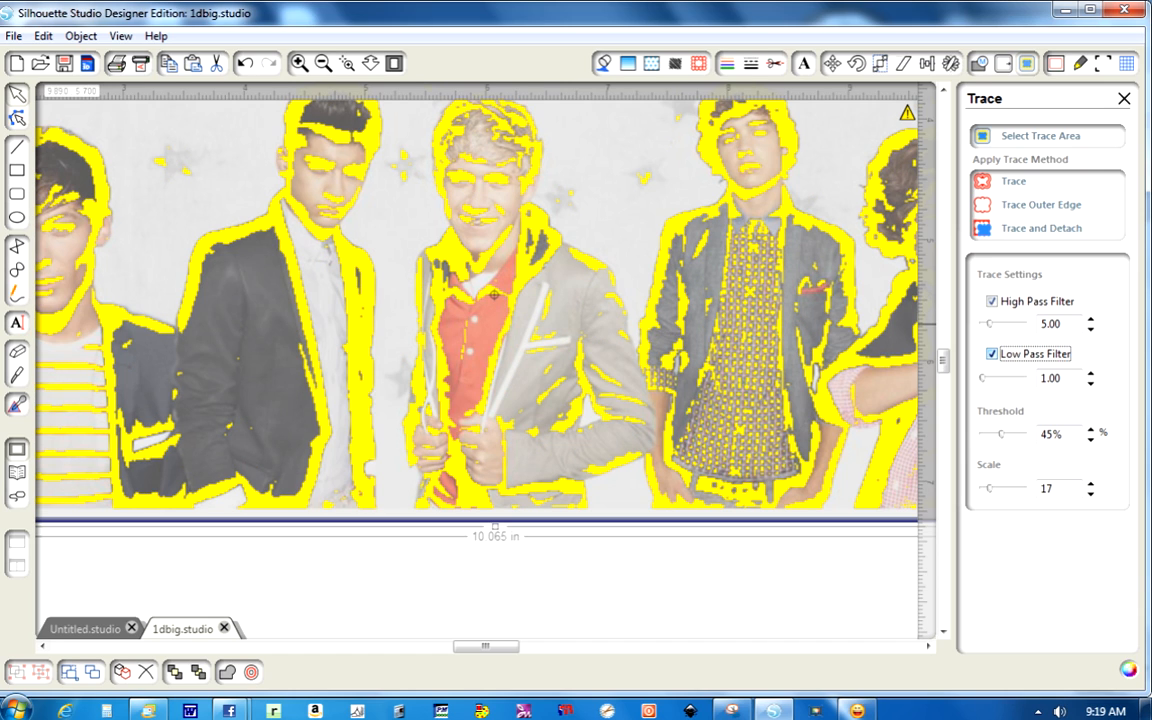
pyautogui.click(992, 301)
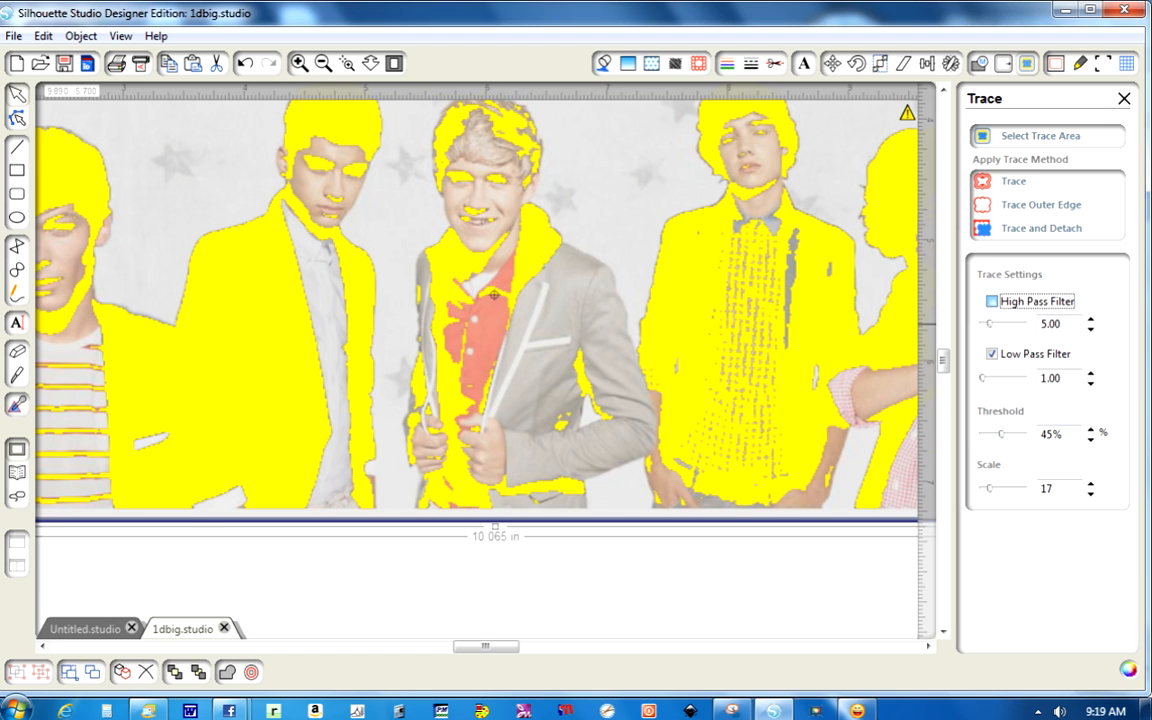
pyautogui.click(992, 301)
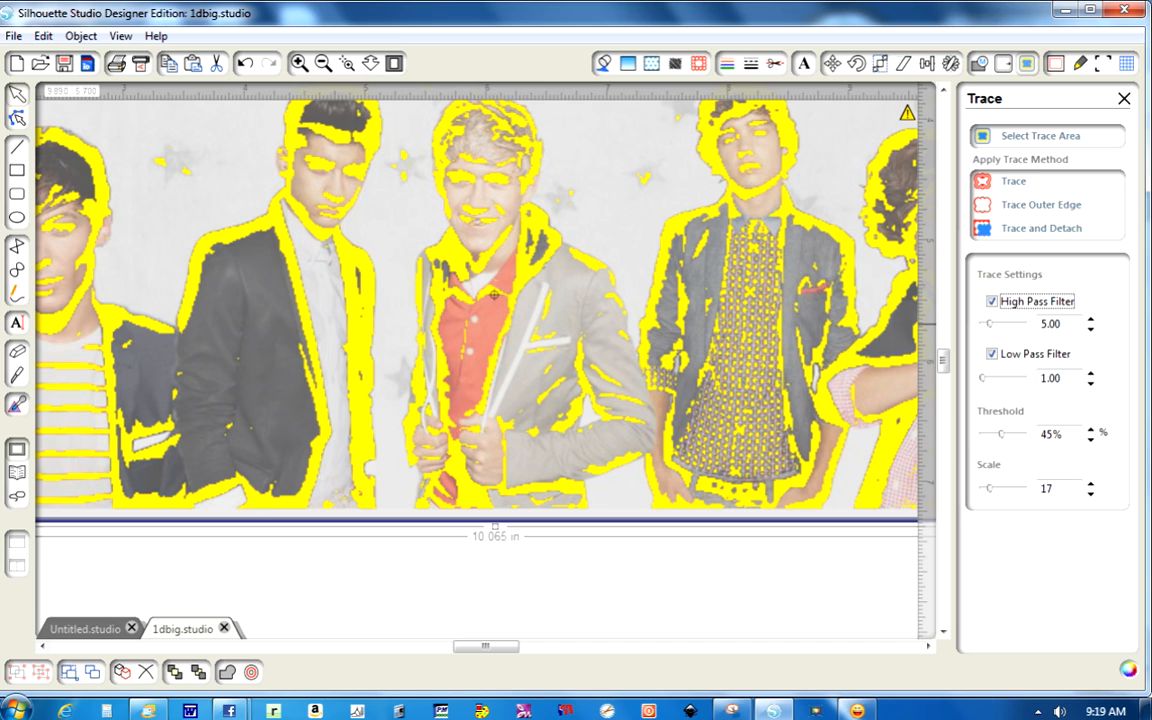
pyautogui.moveTo(982, 378); pyautogui.dragTo(980, 378)
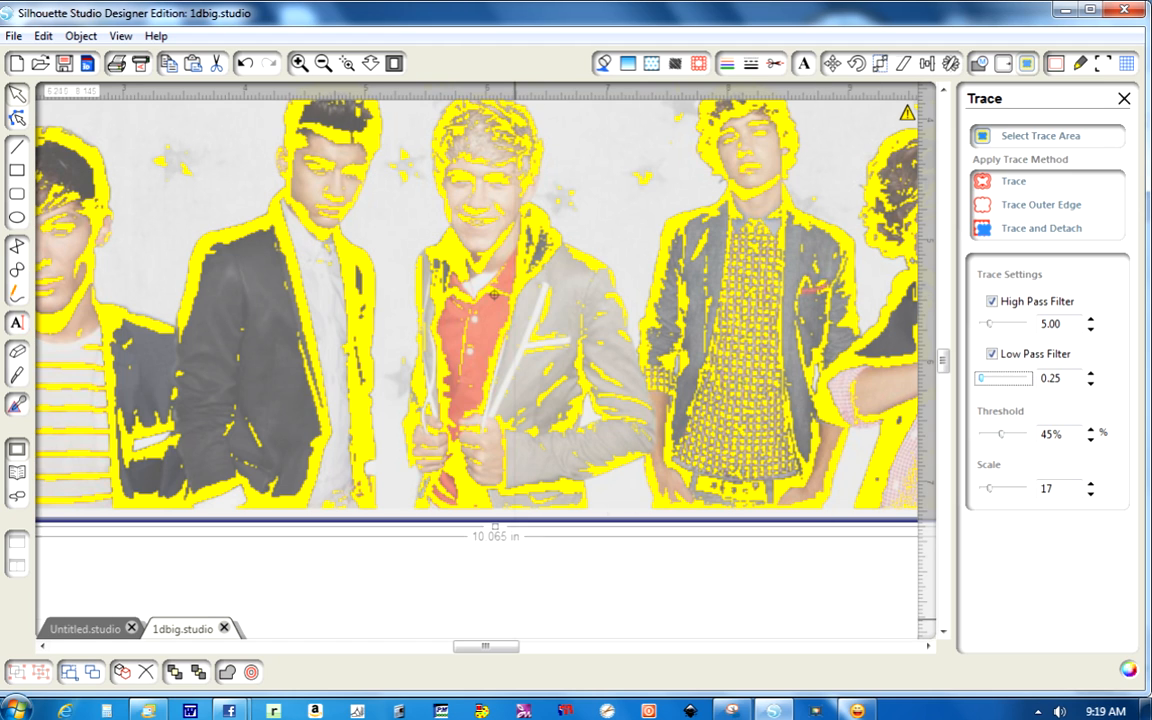
# Check the trace preview on the leftmost figures and set the High Pass Filter to 6.25
pyautogui.moveTo(486, 646); pyautogui.dragTo(461, 646)
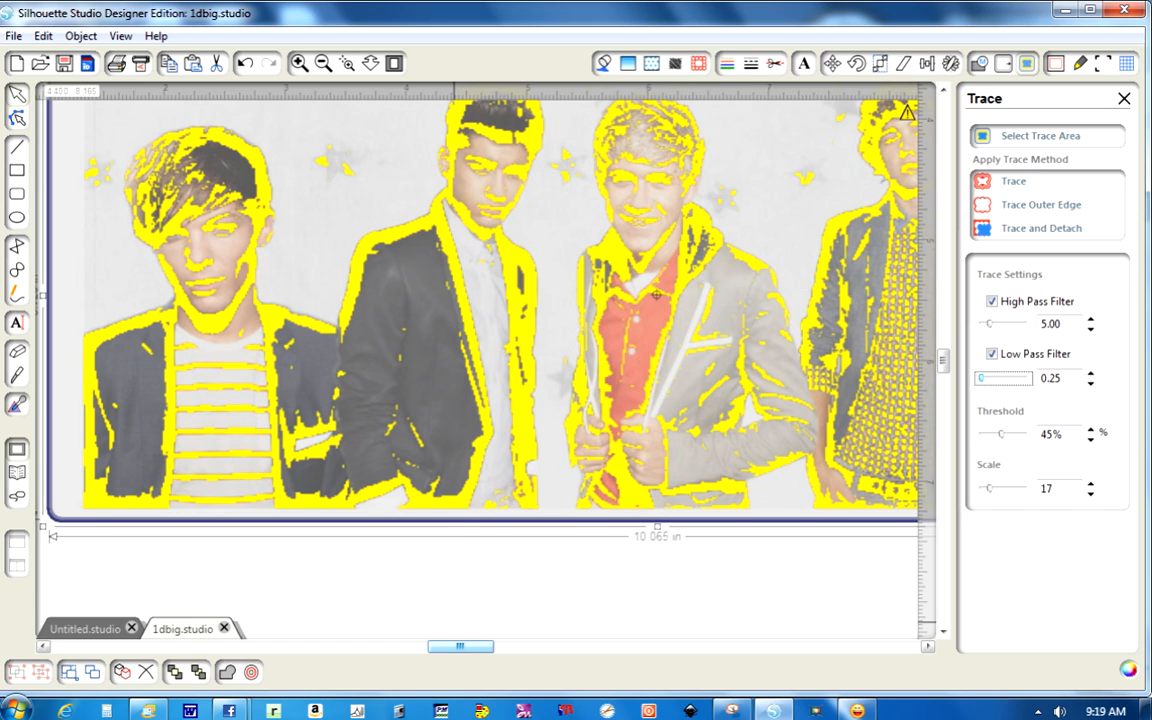
pyautogui.moveTo(456, 646); pyautogui.dragTo(470, 646)
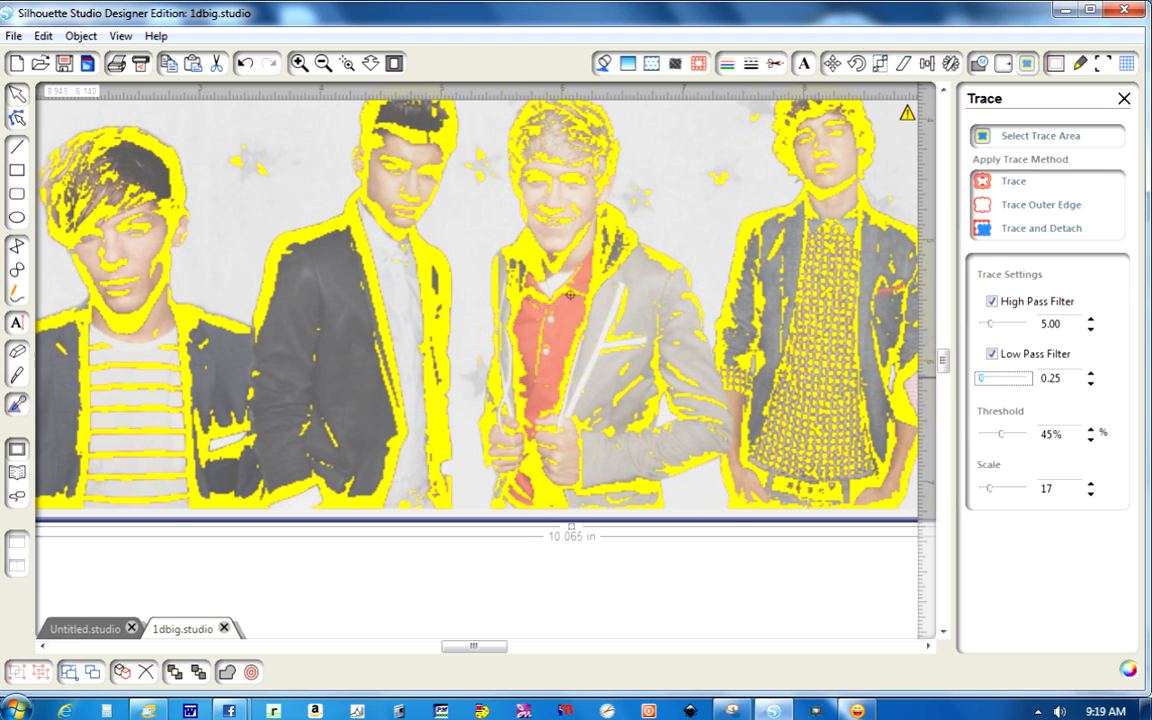
pyautogui.click(1091, 319)
pyautogui.click(1091, 319)
pyautogui.click(1091, 319)
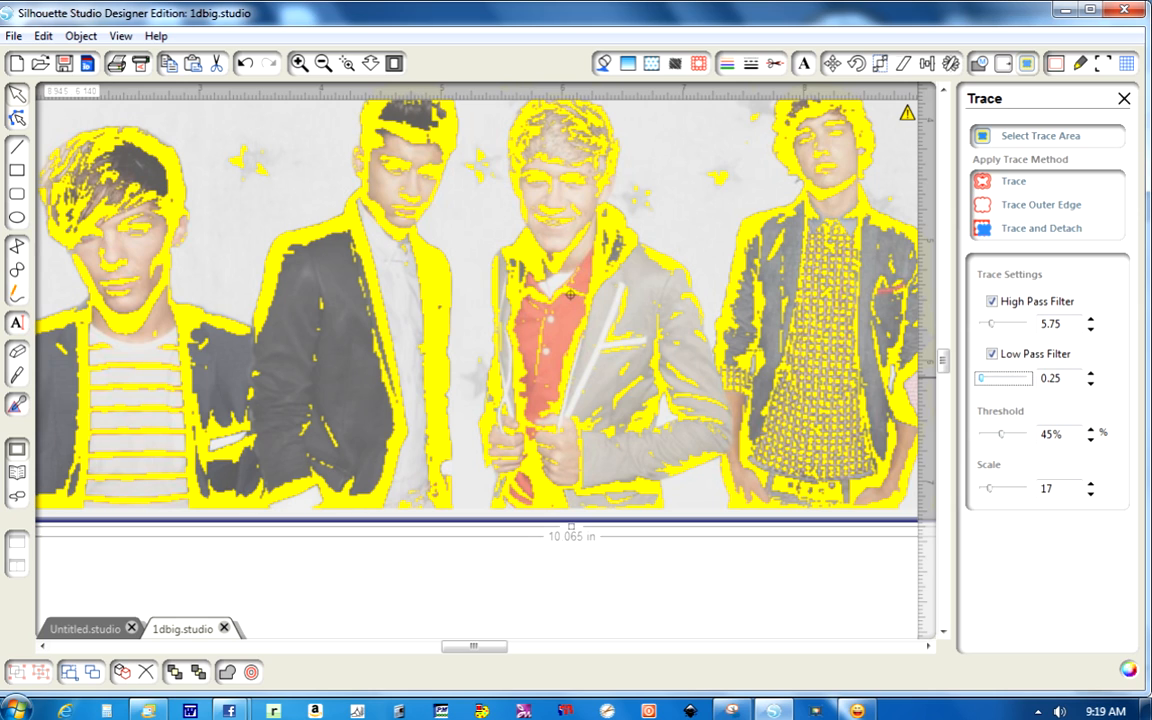
pyautogui.click(1091, 319)
pyautogui.click(1091, 319)
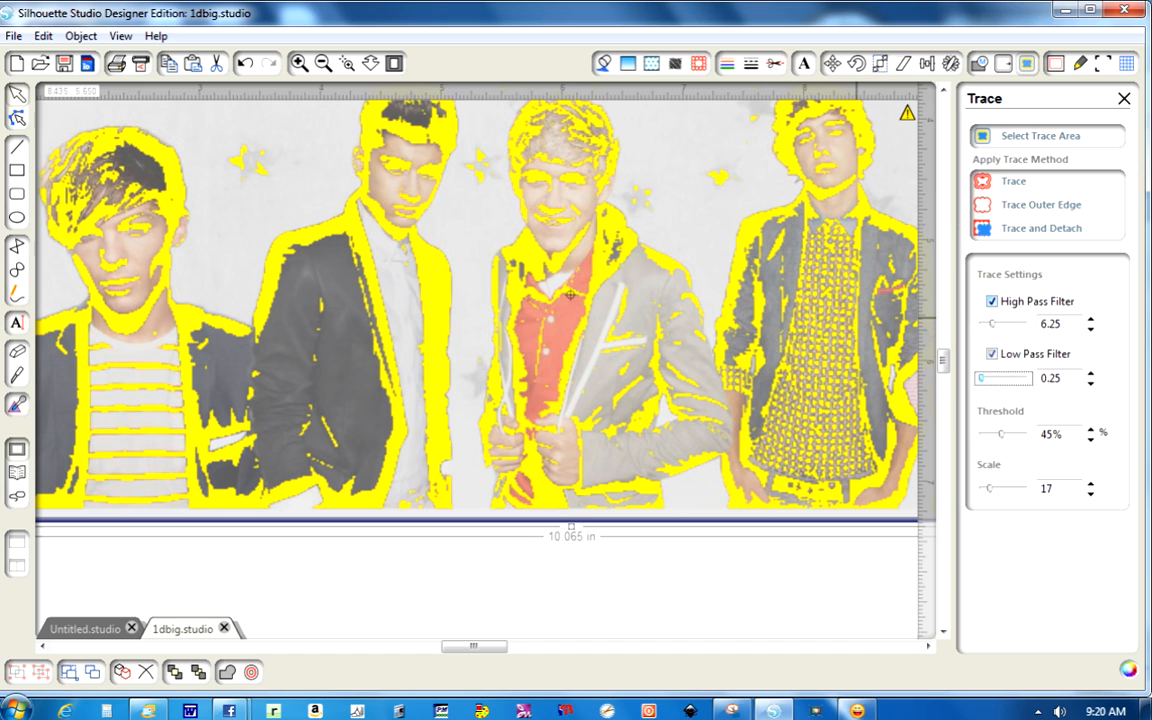
# Compare the trace preview with the high pass and low pass filters each switched off in turn, restoring both
pyautogui.click(992, 301)
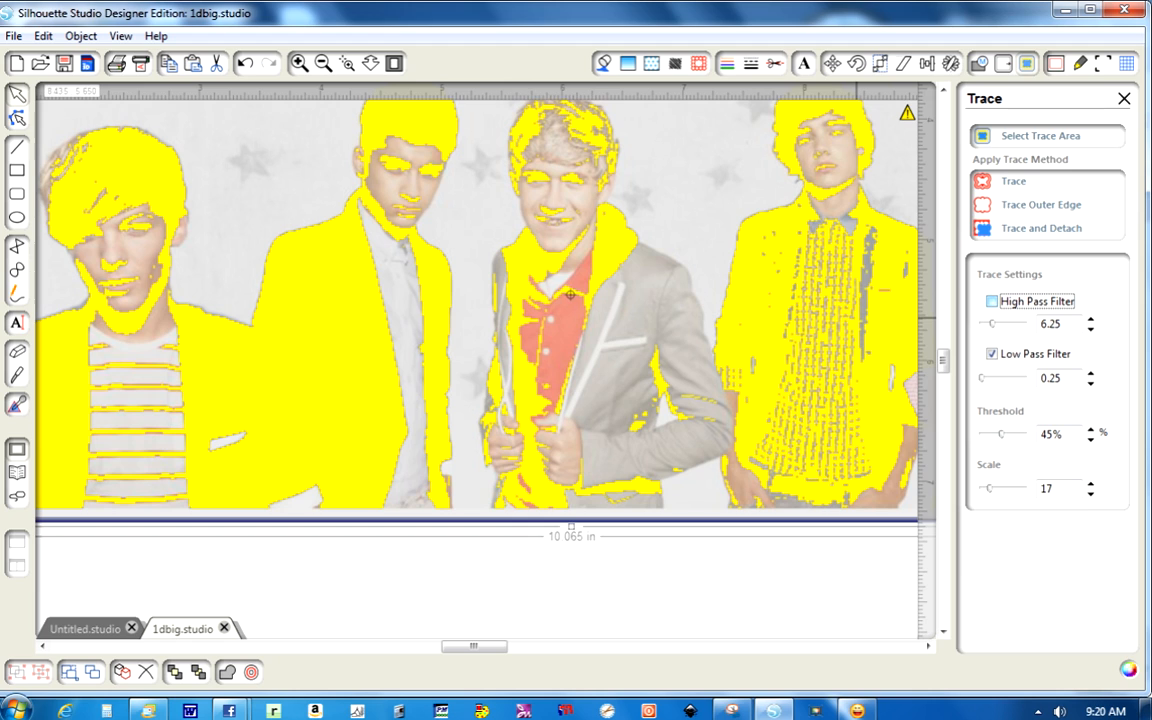
pyautogui.click(992, 301)
pyautogui.click(992, 353)
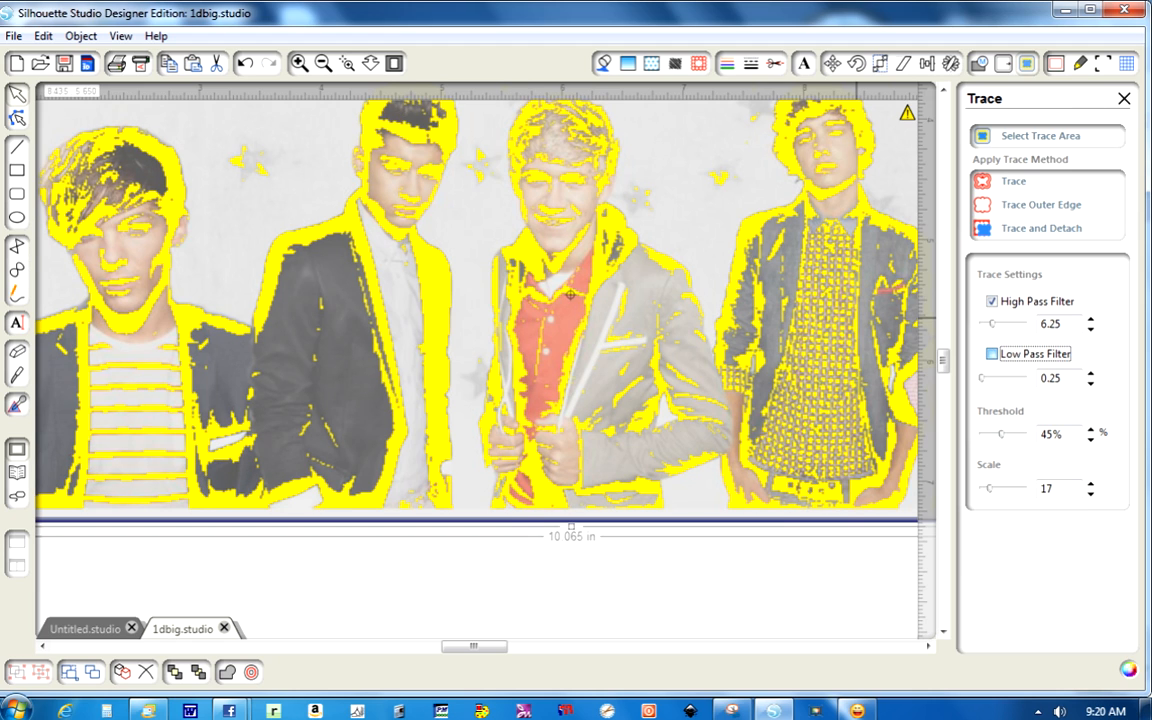
pyautogui.click(992, 354)
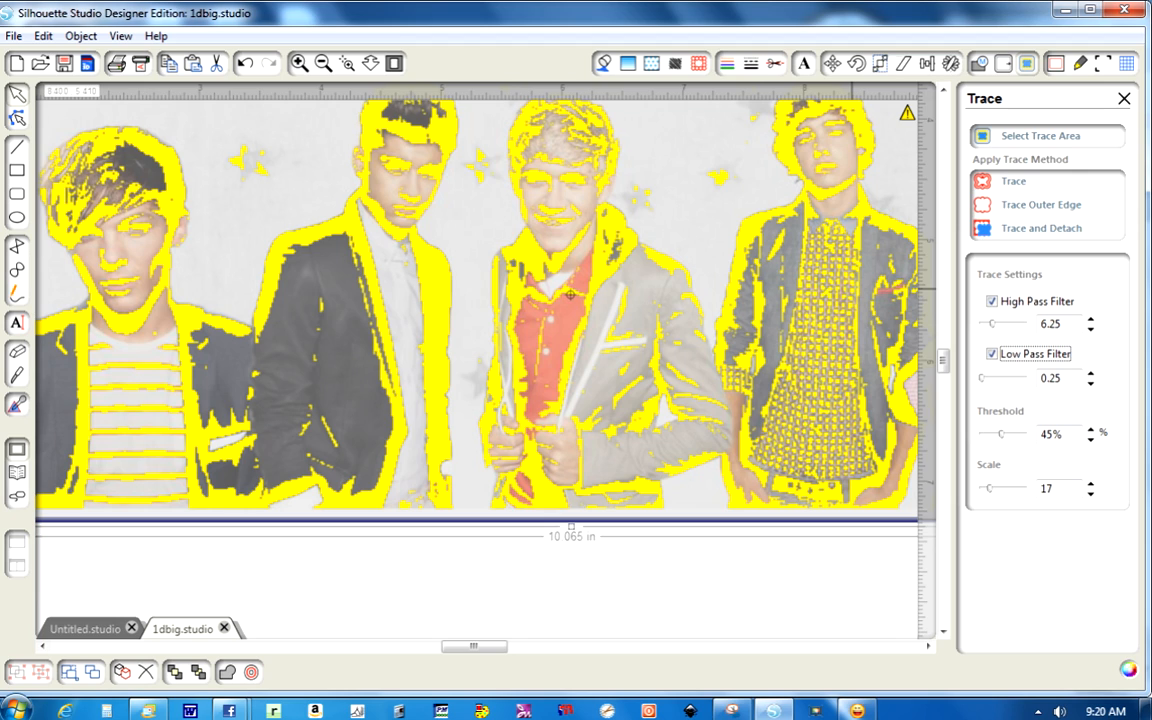
# Try a Low Pass Filter value of 1.50, then return it to 0.25
pyautogui.click(1090, 374)
pyautogui.click(1090, 374)
pyautogui.click(1090, 374)
pyautogui.click(1090, 374)
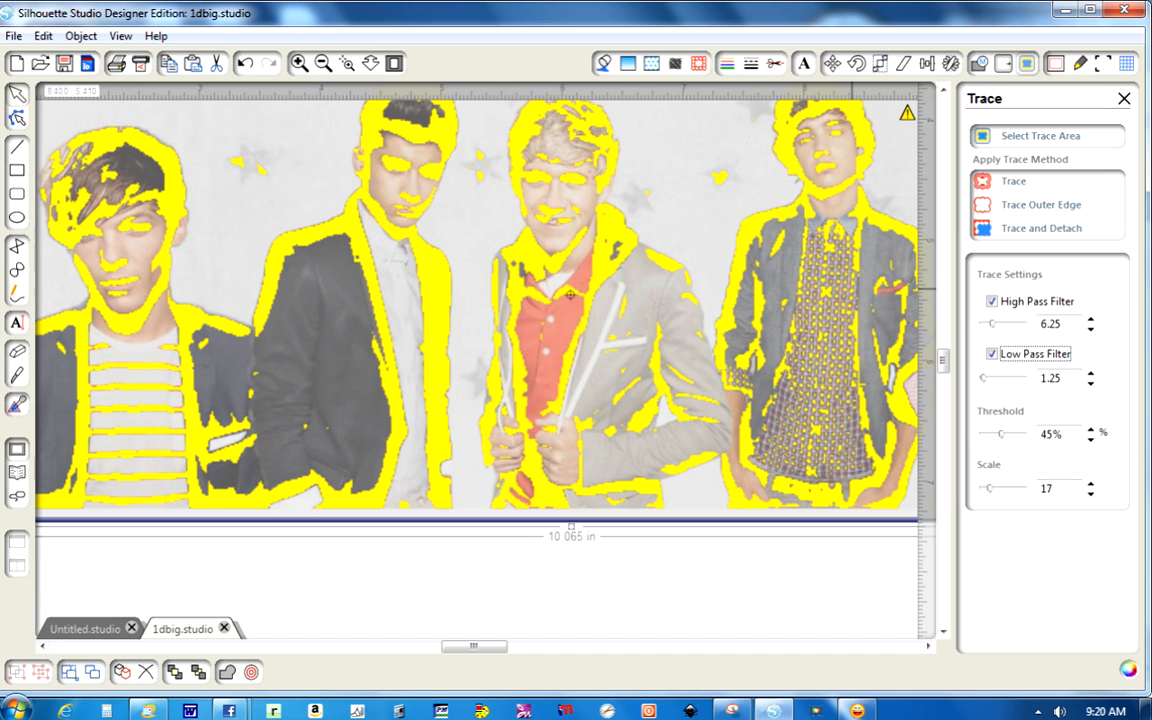
pyautogui.click(1090, 374)
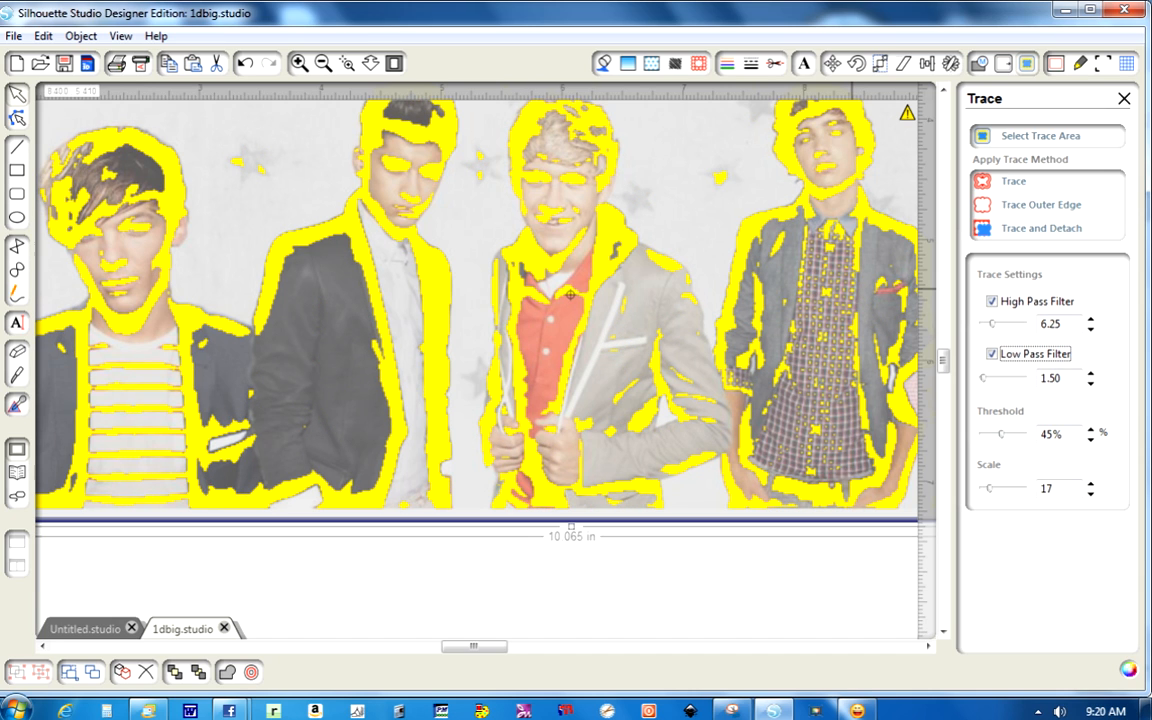
pyautogui.moveTo(983, 378); pyautogui.dragTo(981, 378)
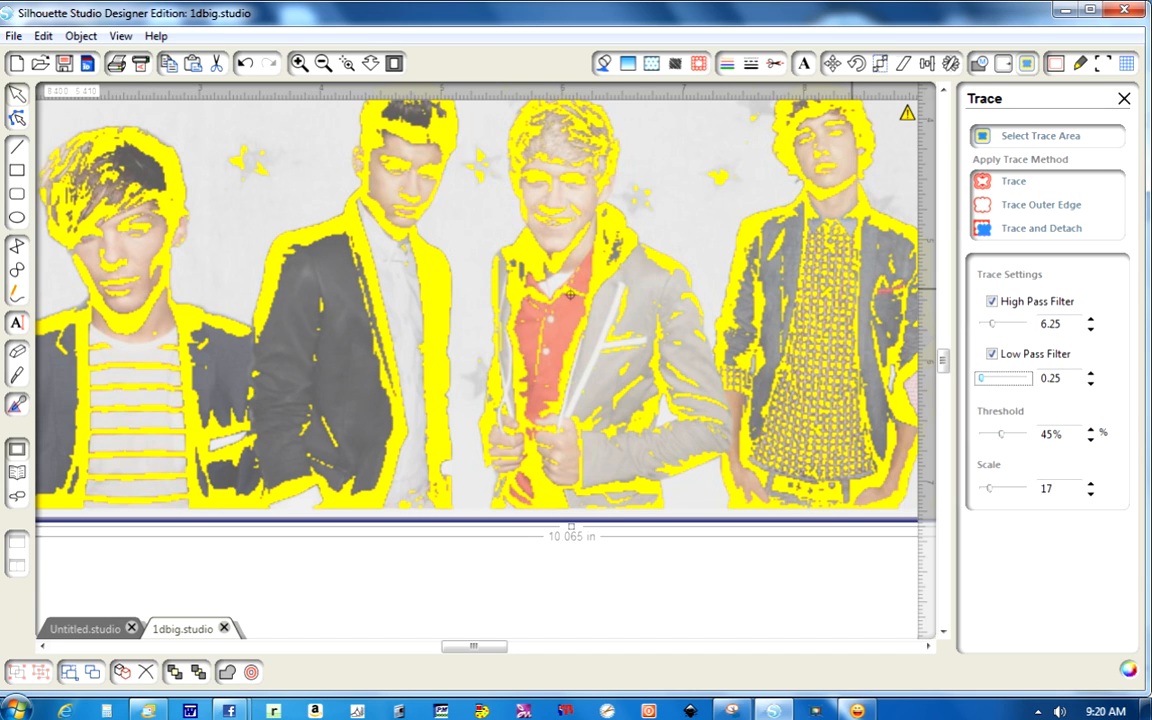
# Turn off the Low Pass Filter and set the High Pass Filter to 5.00
pyautogui.click(992, 354)
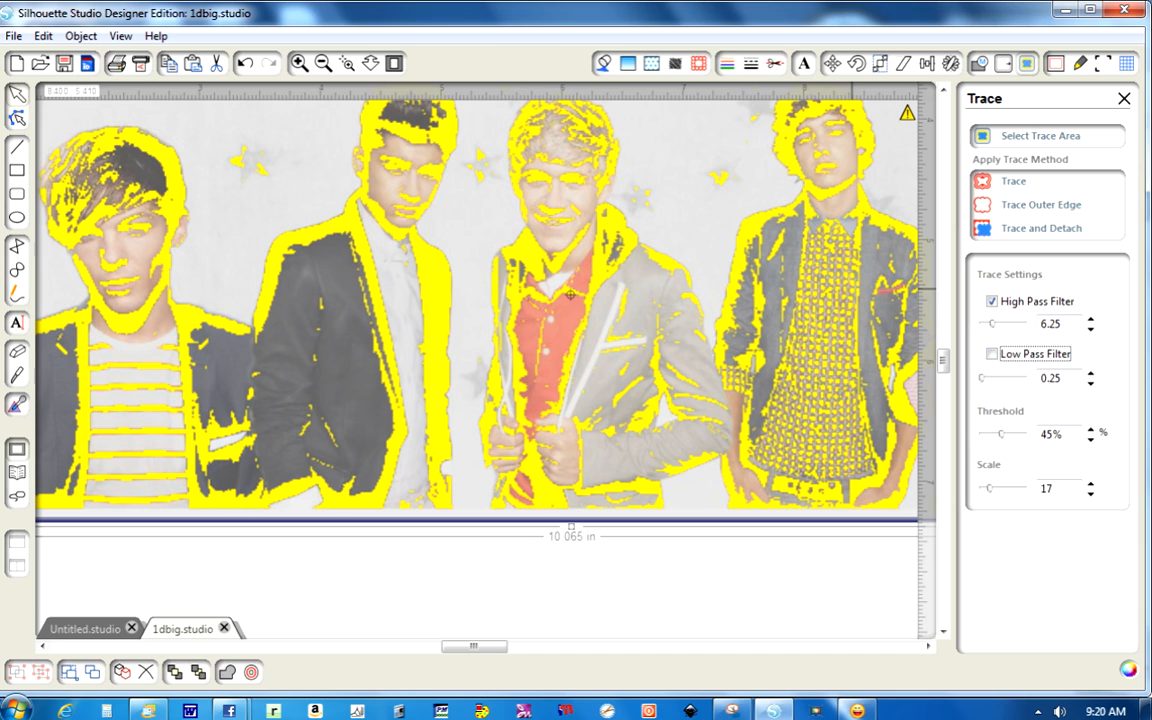
pyautogui.click(1091, 329)
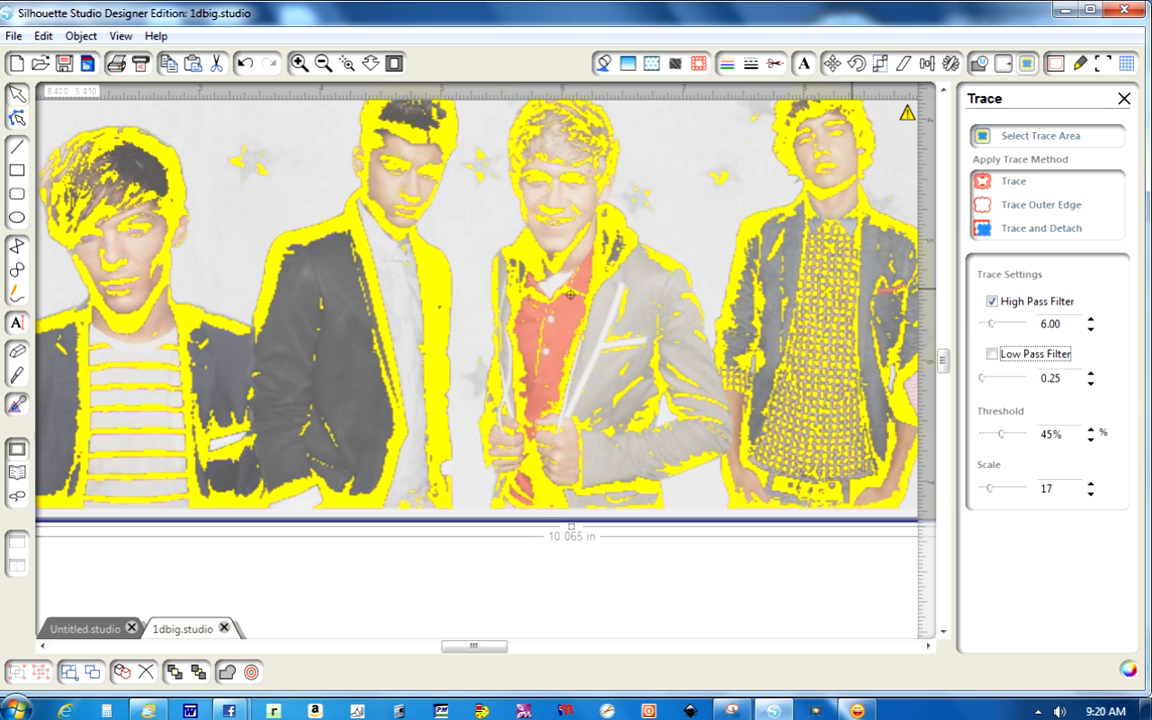
pyautogui.click(1091, 329)
pyautogui.click(1091, 329)
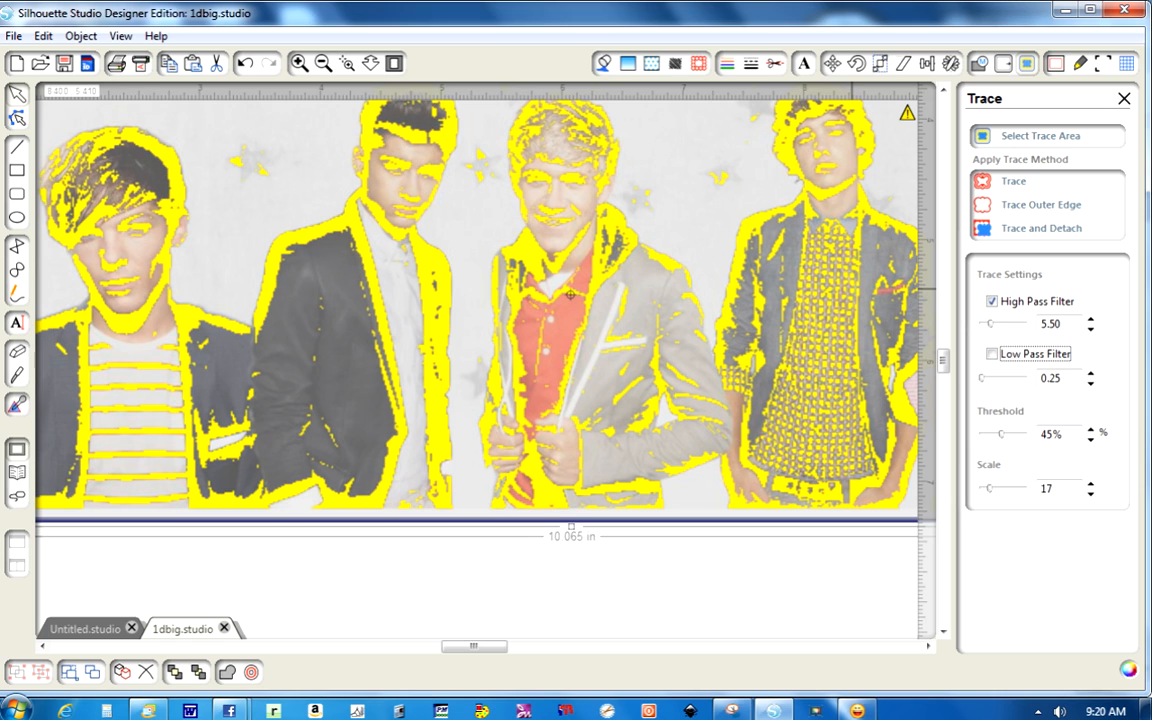
pyautogui.click(1091, 329)
pyautogui.click(1091, 329)
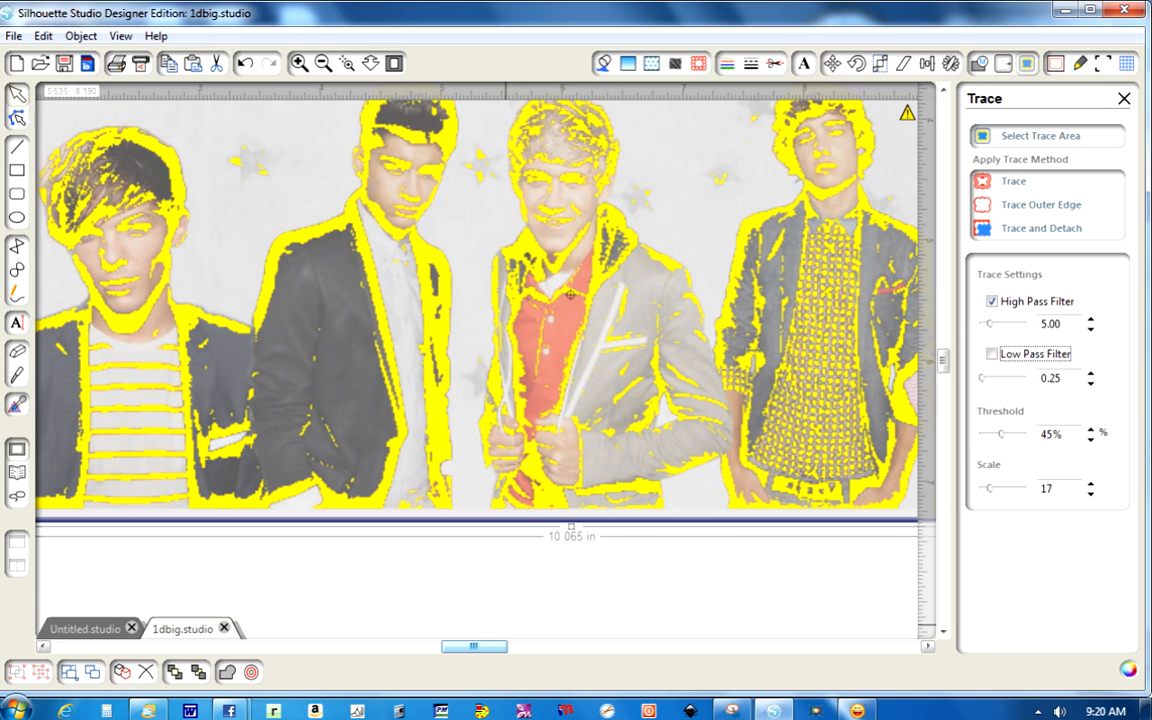
# Check the trace preview on the rightmost figures, try a High Pass Filter value of 6.75, and settle on 6.00
pyautogui.moveTo(474, 646); pyautogui.dragTo(538, 646)
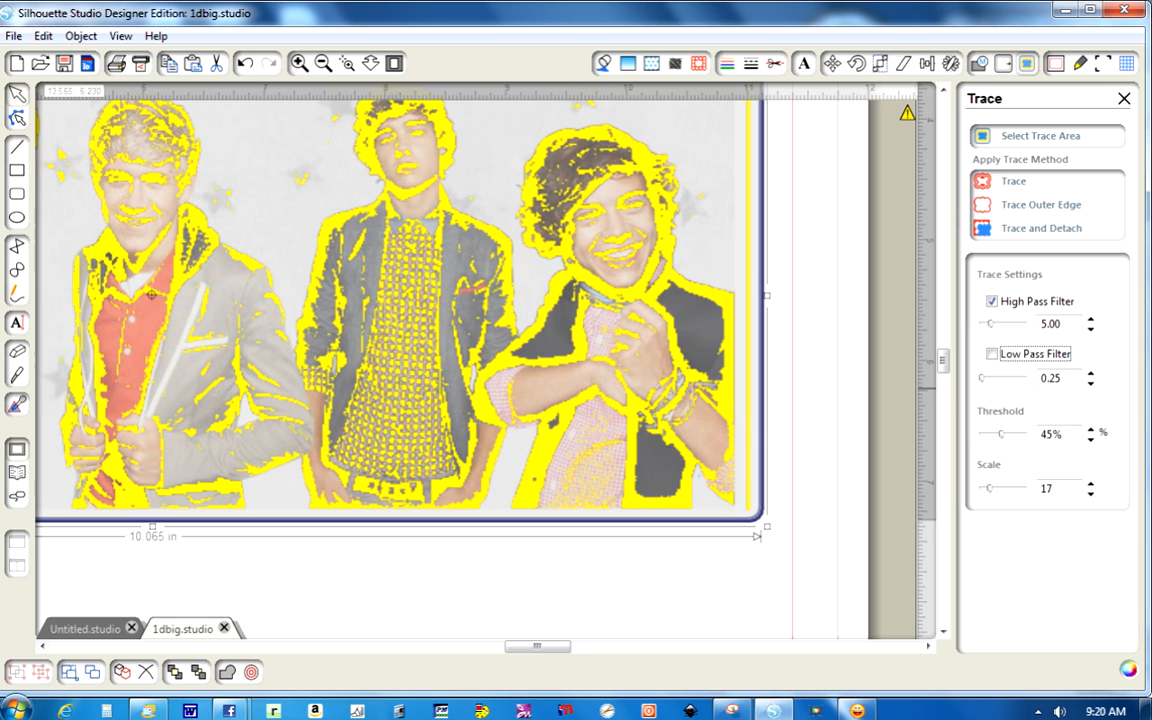
pyautogui.click(1090, 319)
pyautogui.click(1090, 319)
pyautogui.click(1090, 319)
pyautogui.click(1090, 319)
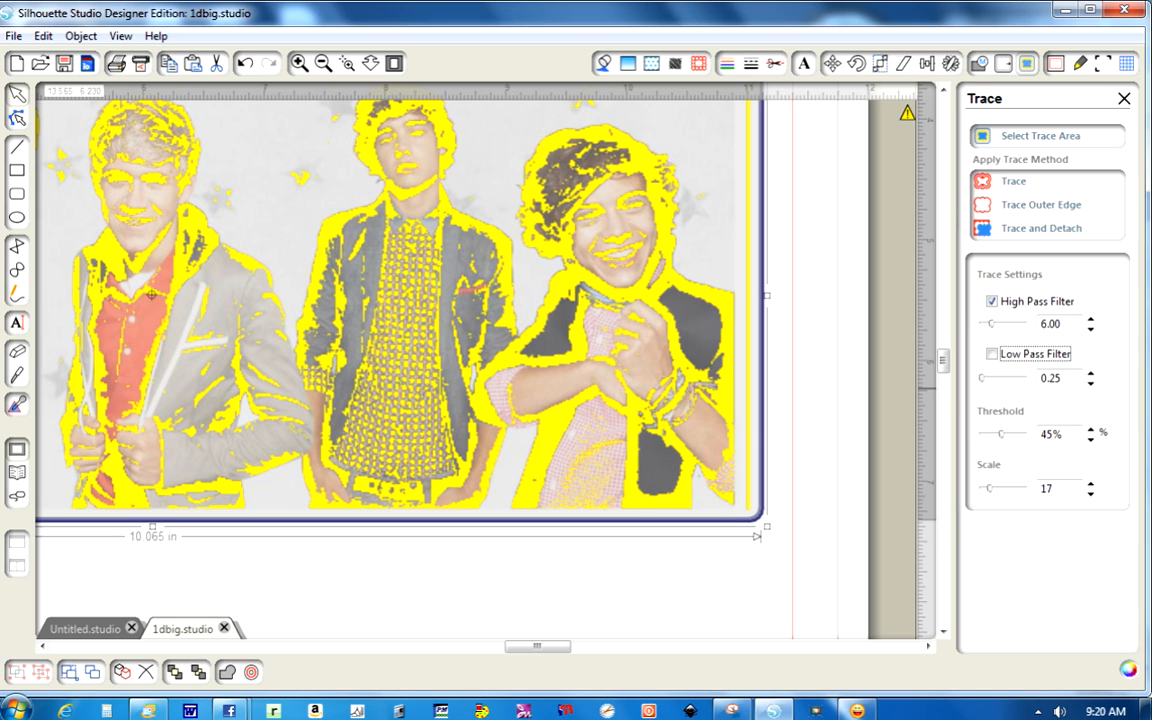
pyautogui.click(1090, 319)
pyautogui.click(1090, 319)
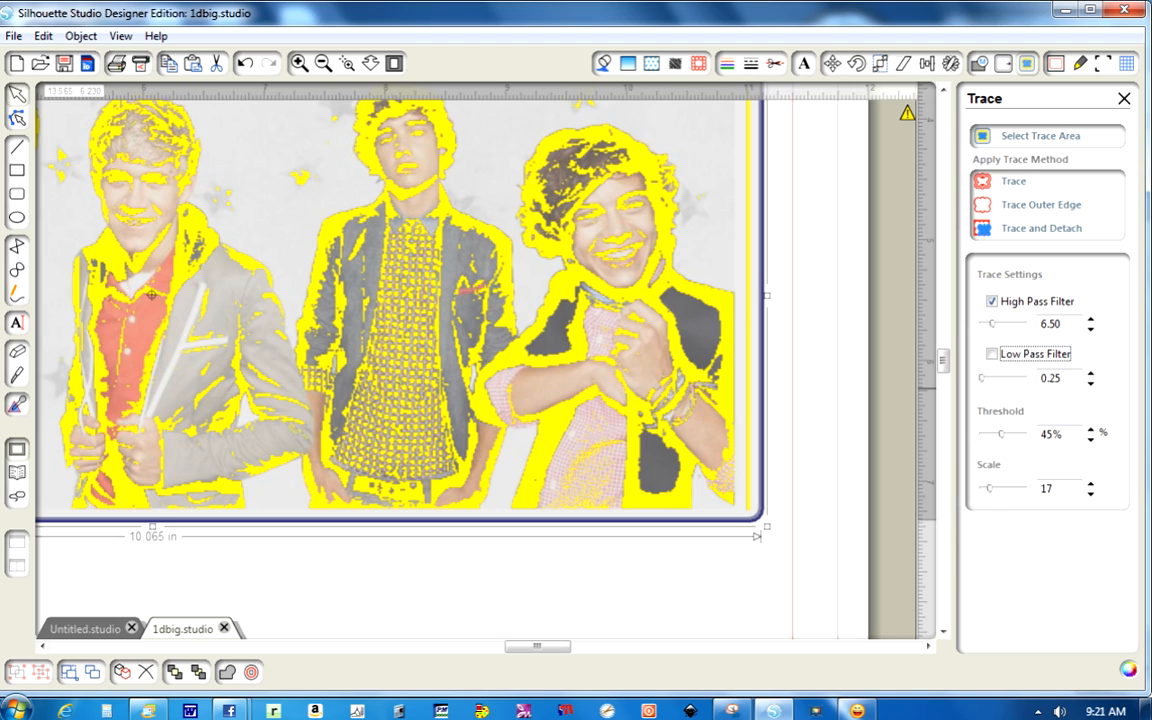
pyautogui.click(1090, 319)
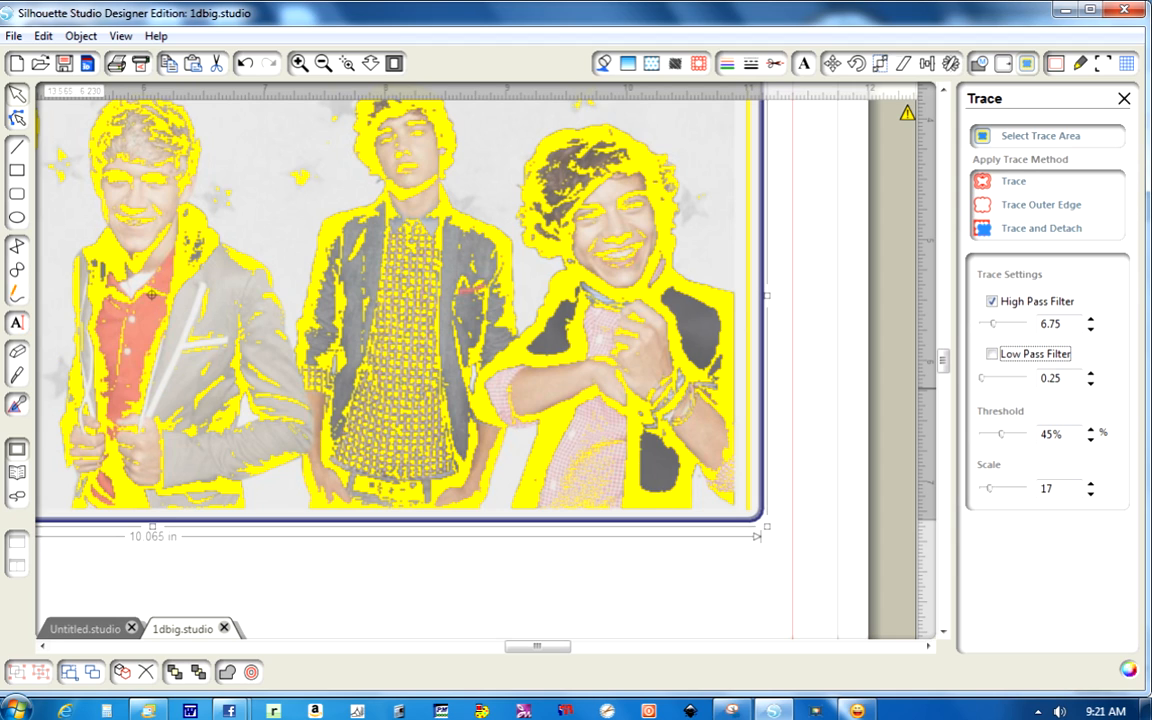
pyautogui.click(1090, 328)
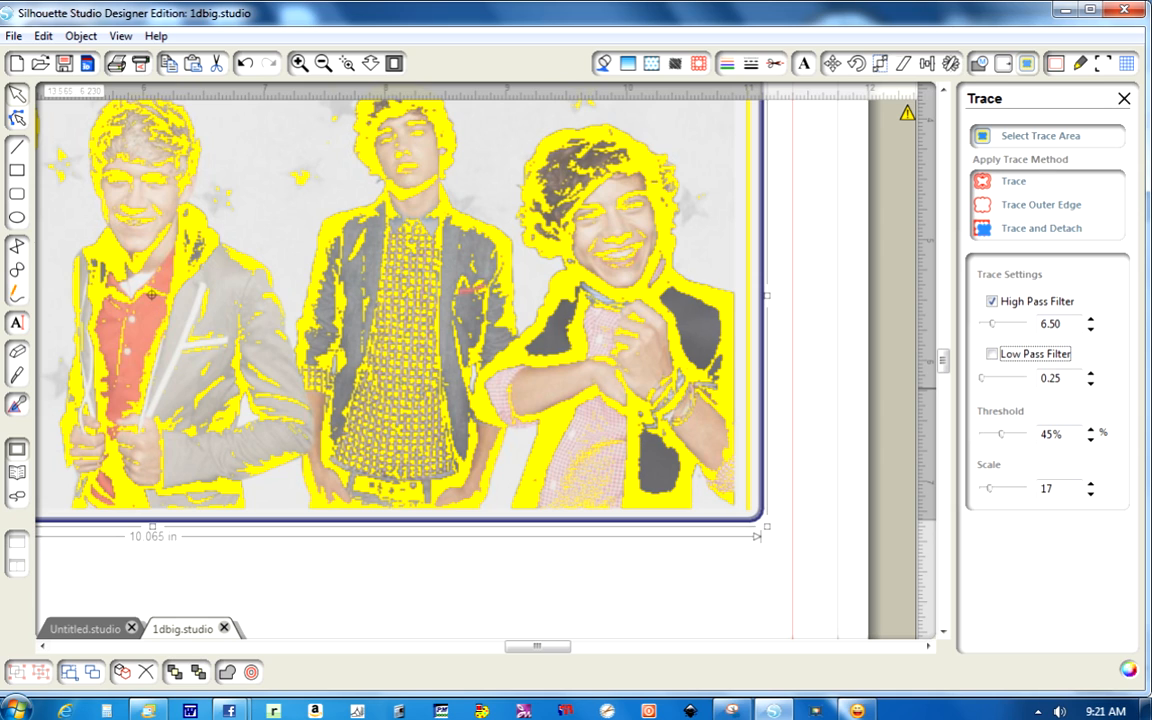
pyautogui.click(1090, 328)
pyautogui.click(1090, 328)
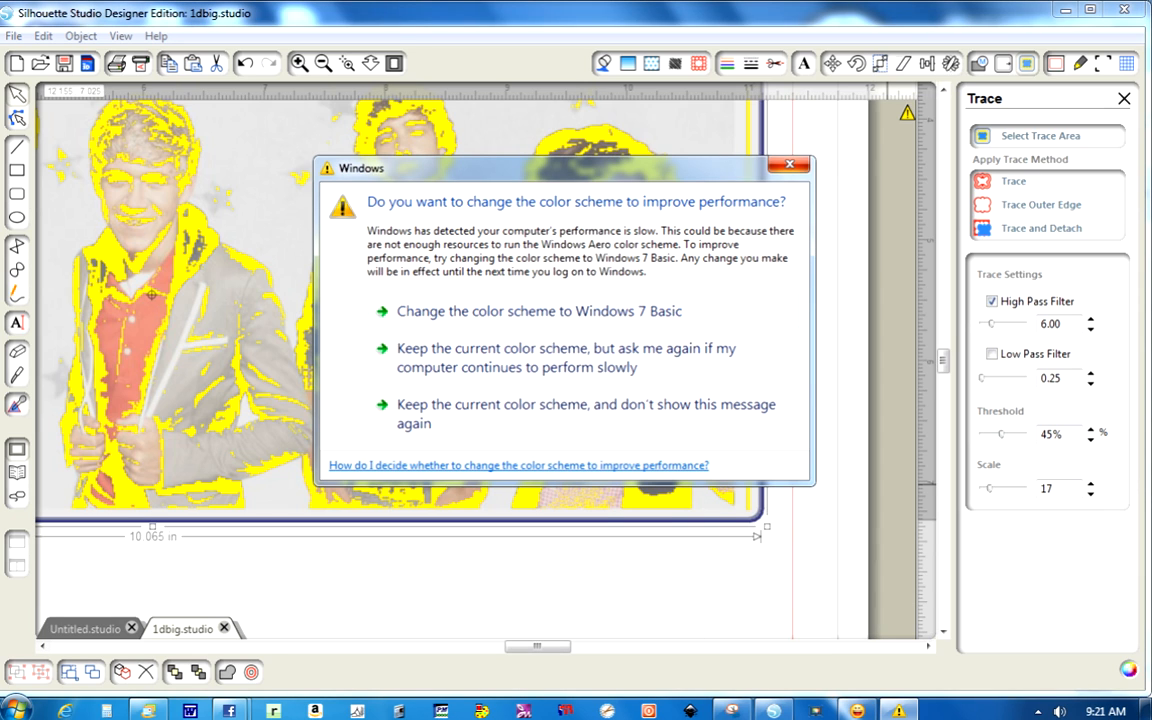
# Dismiss the Windows color scheme prompt, apply the Trace method to the selected area, and move the photo off the traced outlines
pyautogui.click(790, 165)
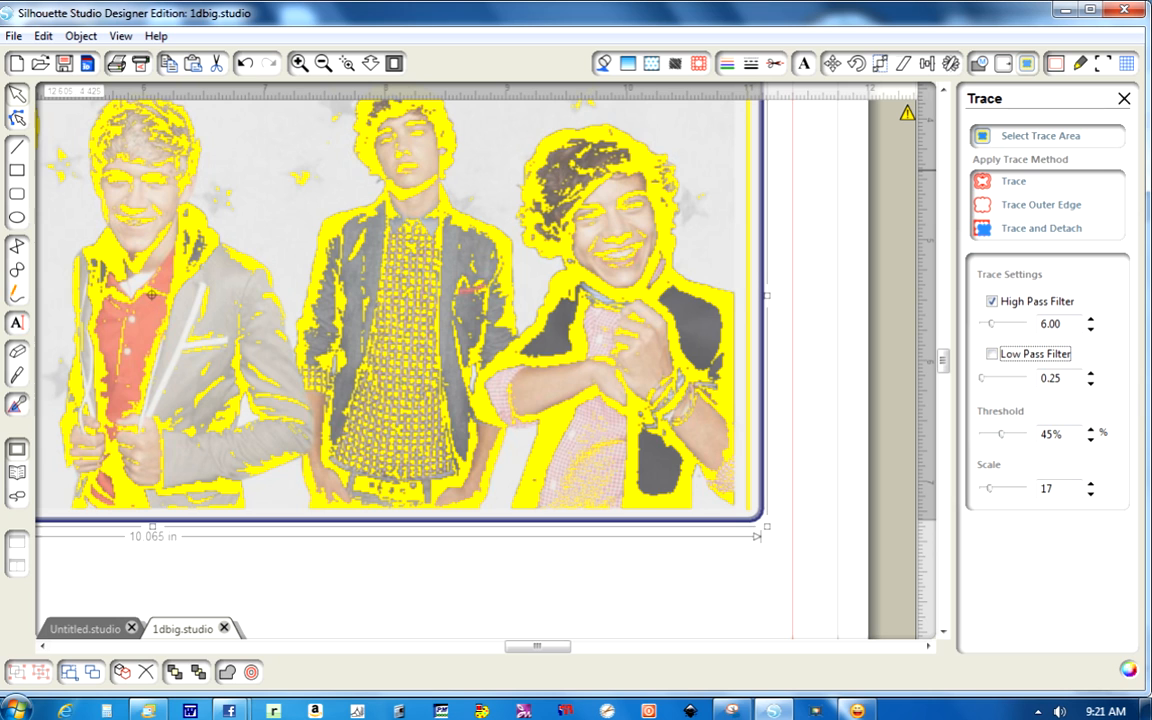
pyautogui.click(1013, 181)
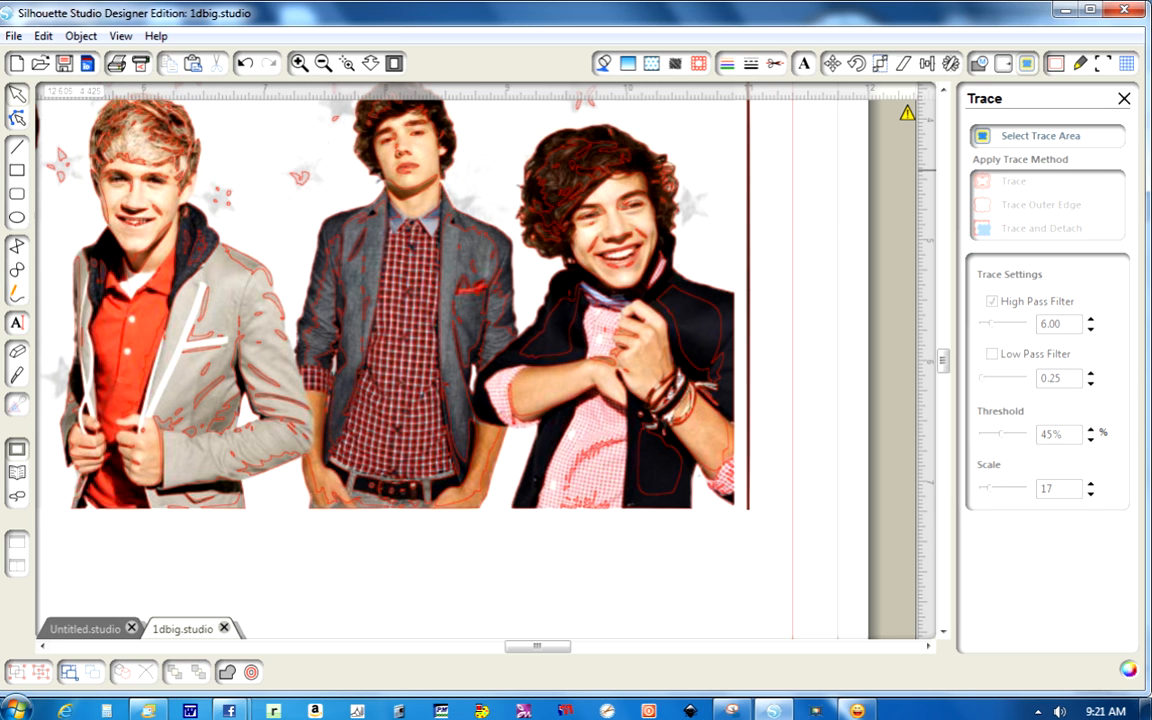
pyautogui.moveTo(615, 358)
pyautogui.mouseDown()
pyautogui.moveTo(273, 376)
pyautogui.moveTo(2, 337)
pyautogui.moveTo(2, 235)
pyautogui.moveTo(2, 248)
pyautogui.mouseUp()
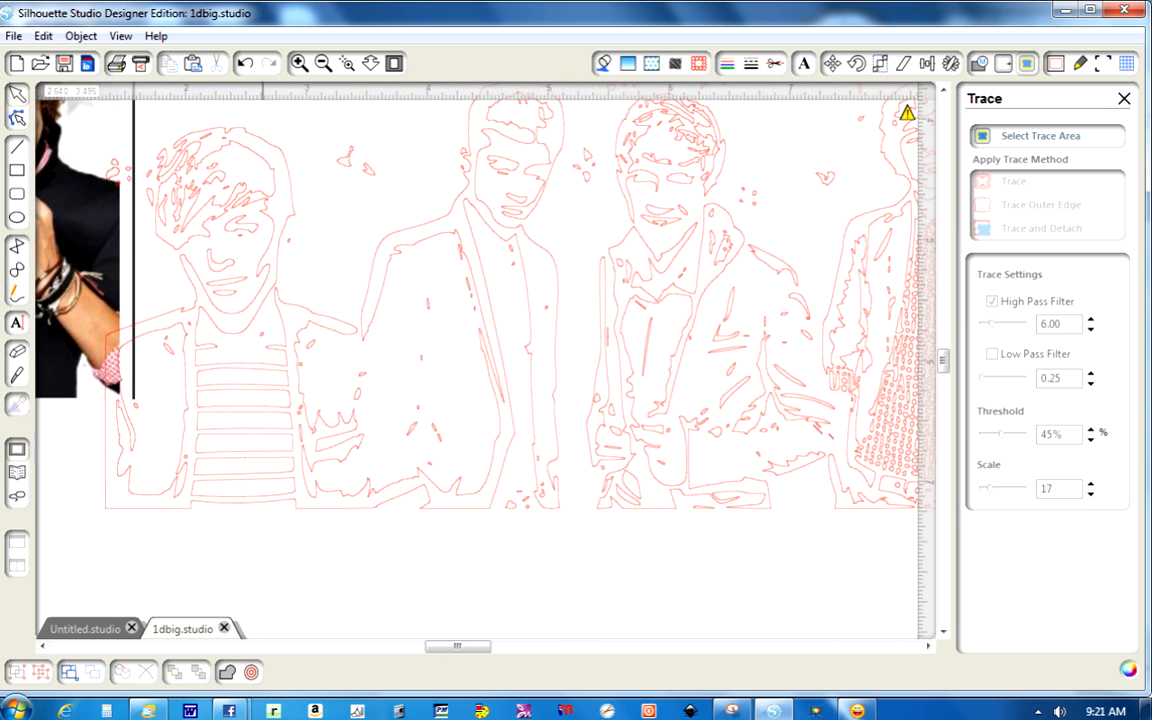
# Give the traced group of figures a black fill and a black line color
pyautogui.click(323, 63)
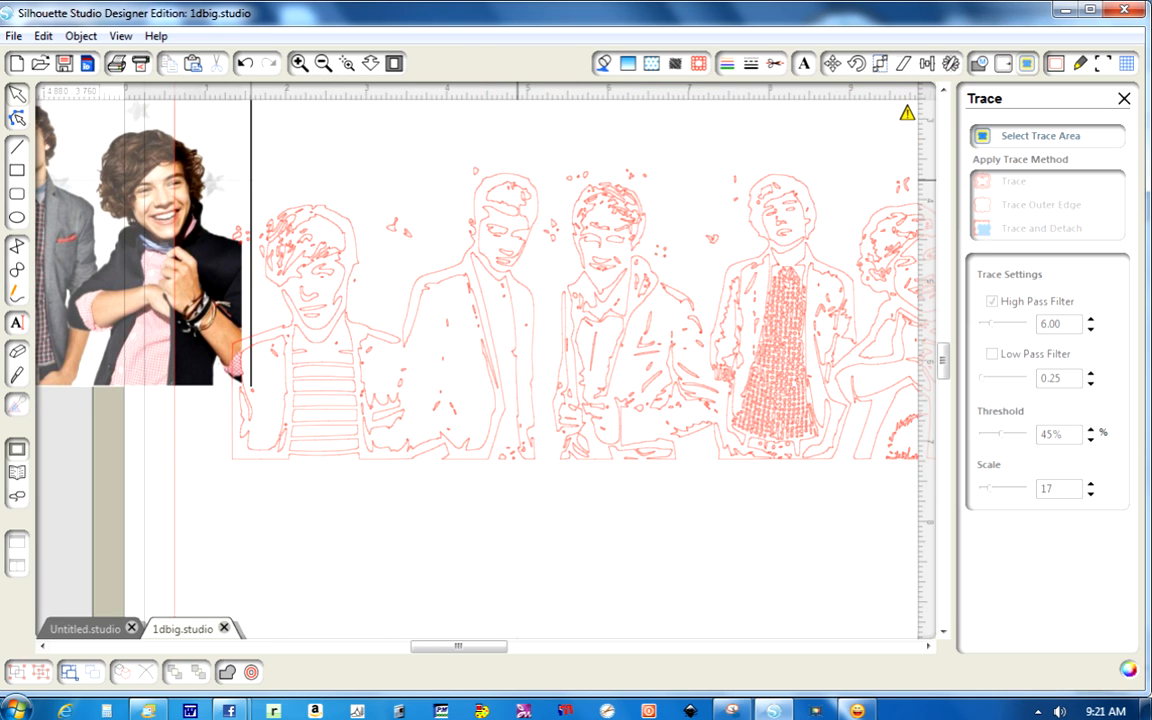
pyautogui.click(621, 313)
pyautogui.click(628, 64)
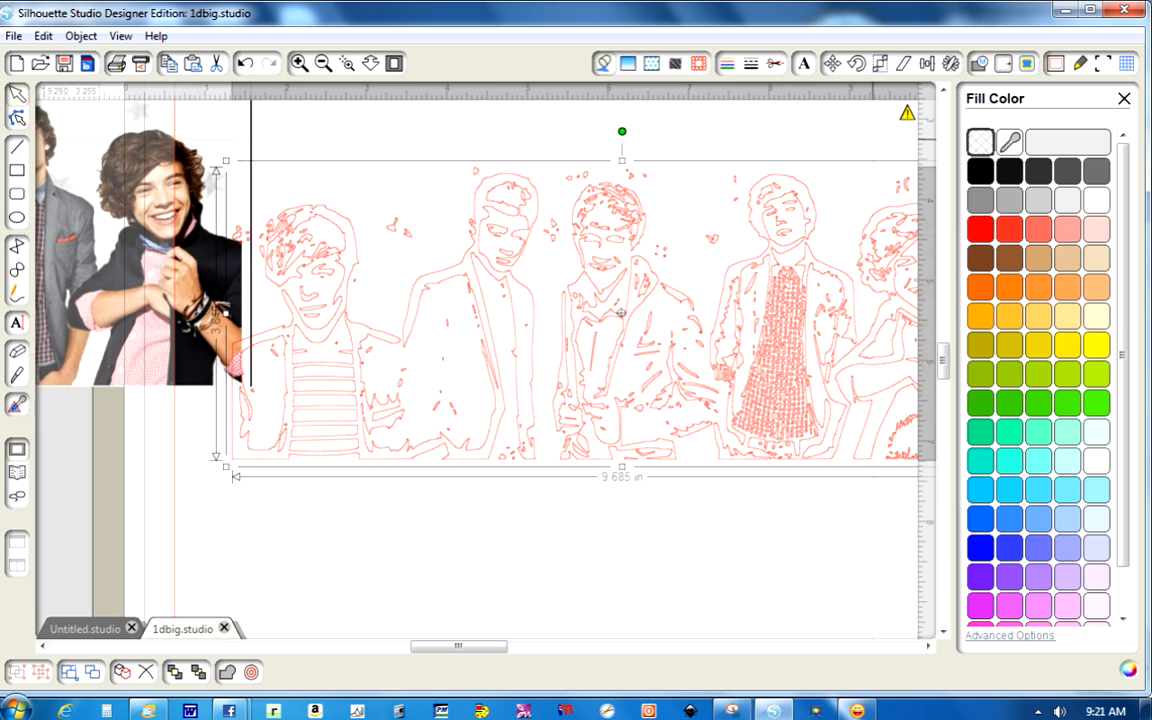
pyautogui.click(980, 171)
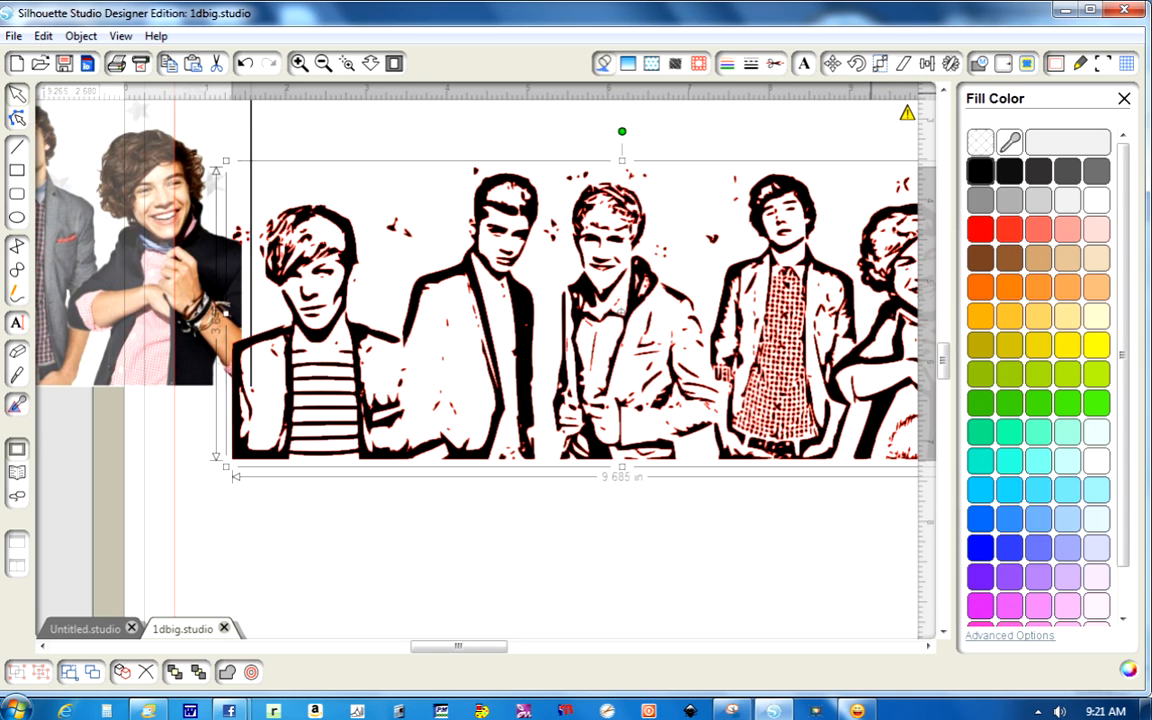
pyautogui.click(727, 63)
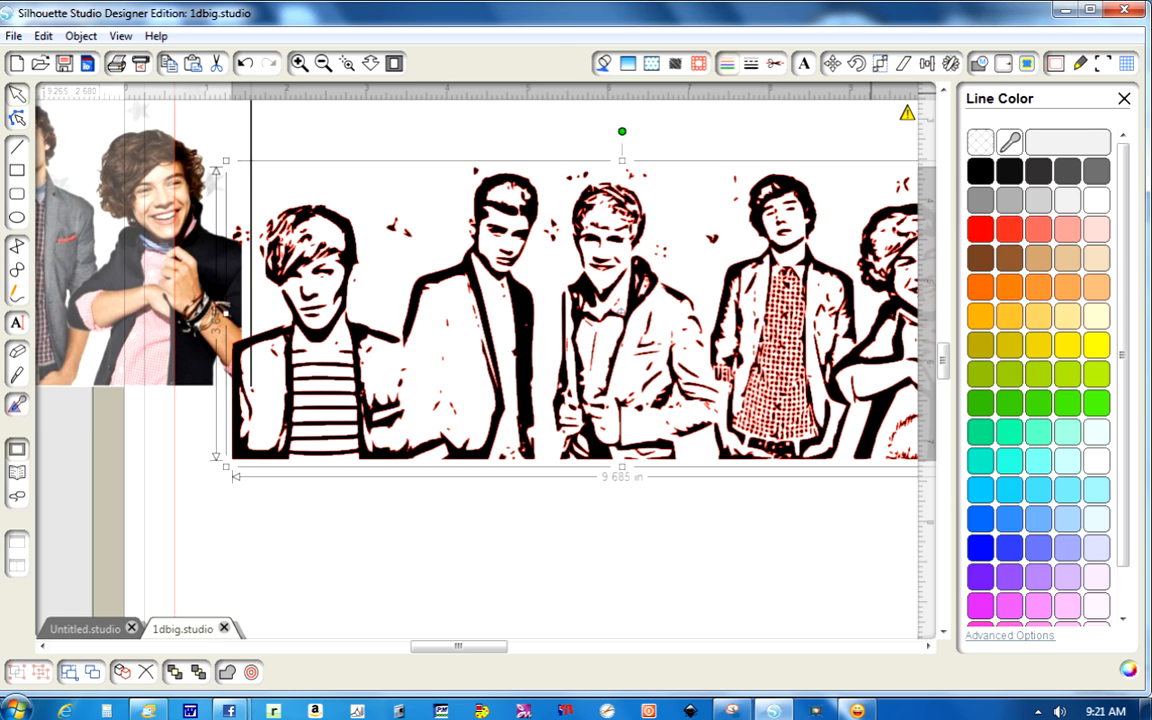
pyautogui.click(1009, 171)
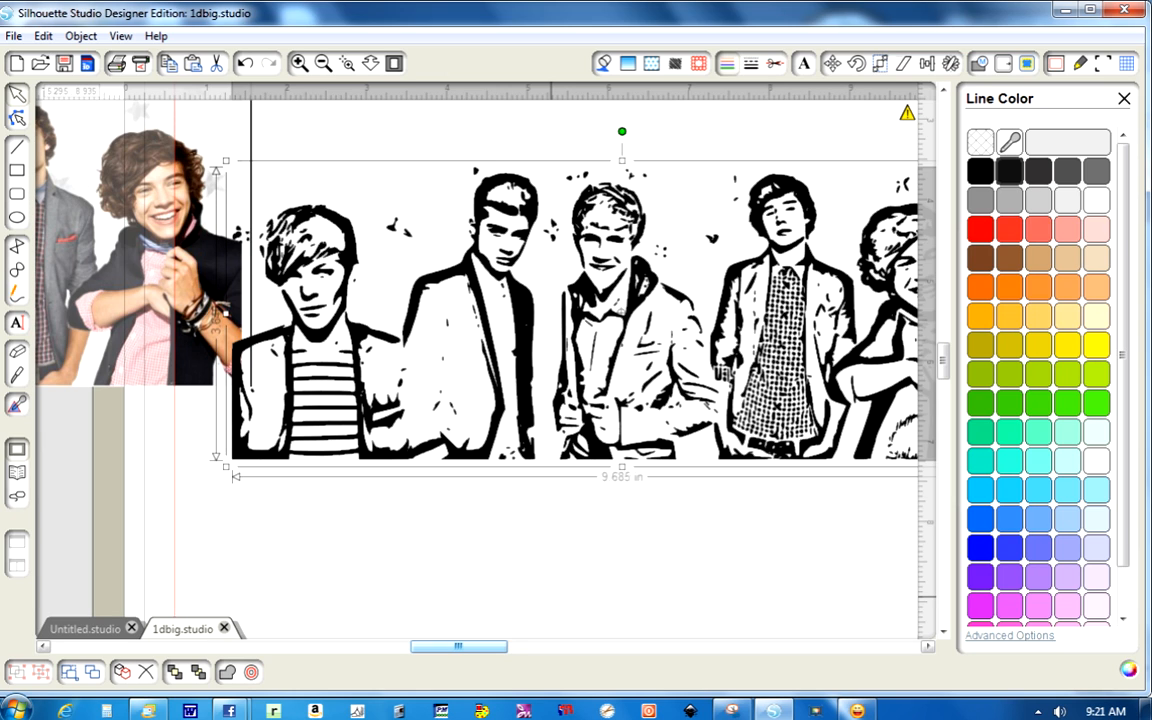
pyautogui.moveTo(459, 646); pyautogui.dragTo(478, 646)
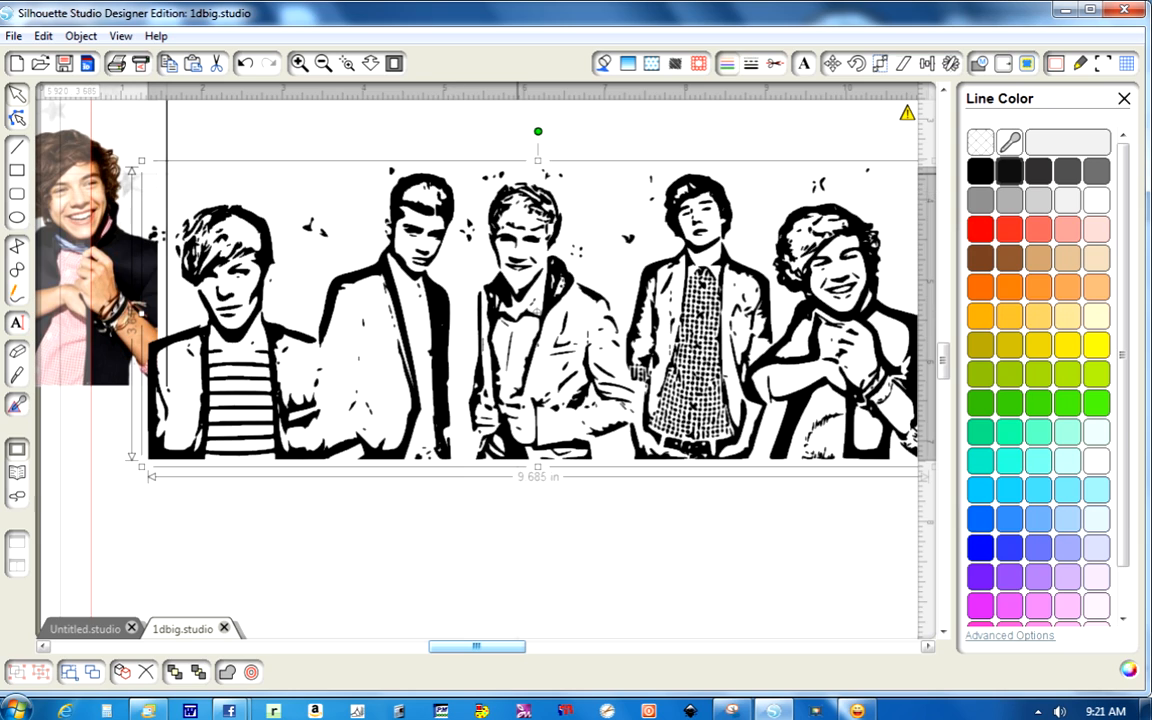
# Release the compound path of the traced group so its pieces can be edited individually
pyautogui.click(832, 162)
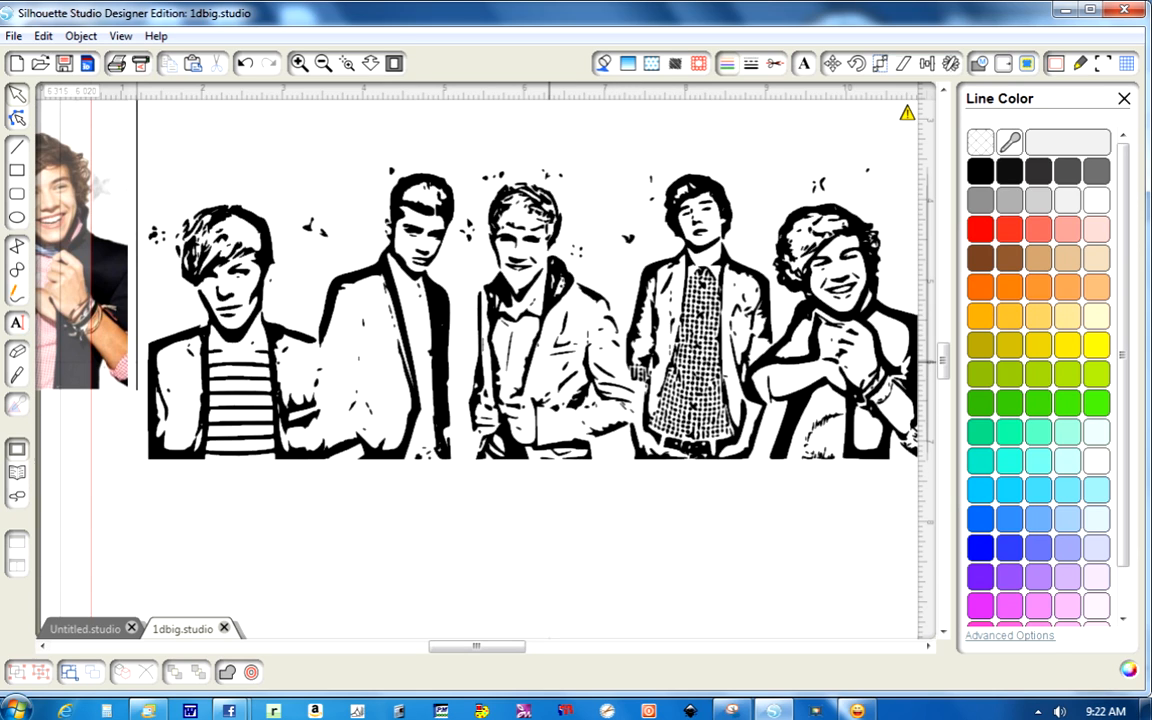
pyautogui.rightClick(550, 362)
pyautogui.click(602, 374)
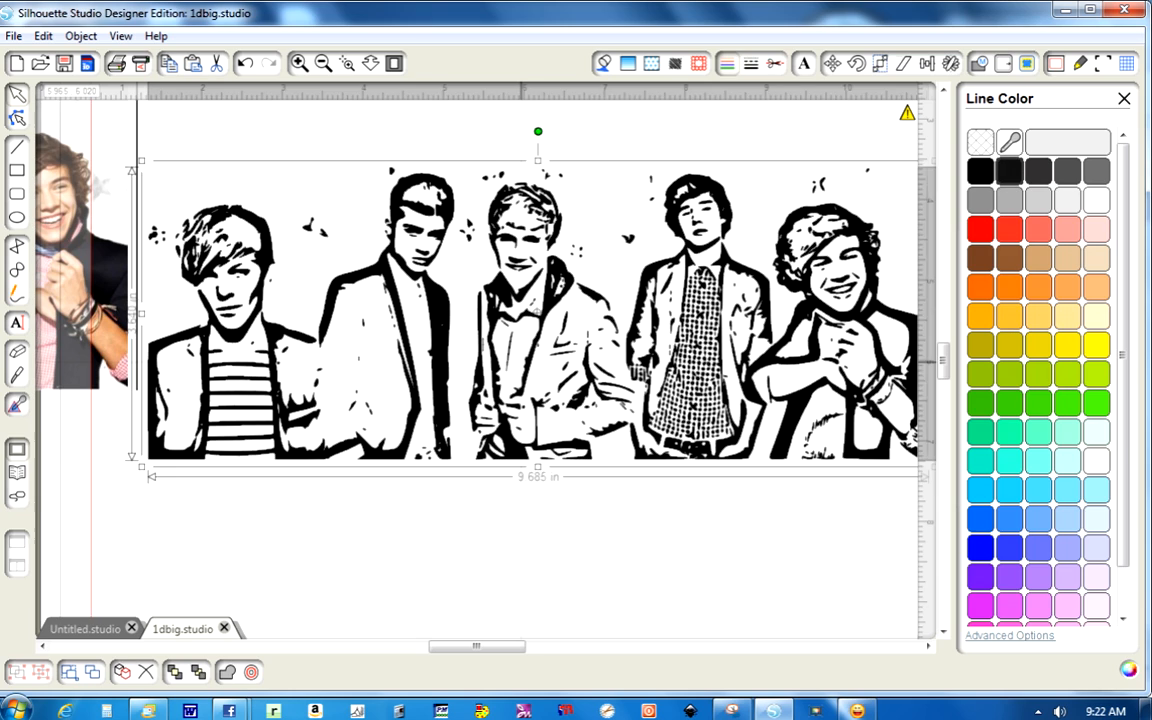
pyautogui.rightClick(522, 251)
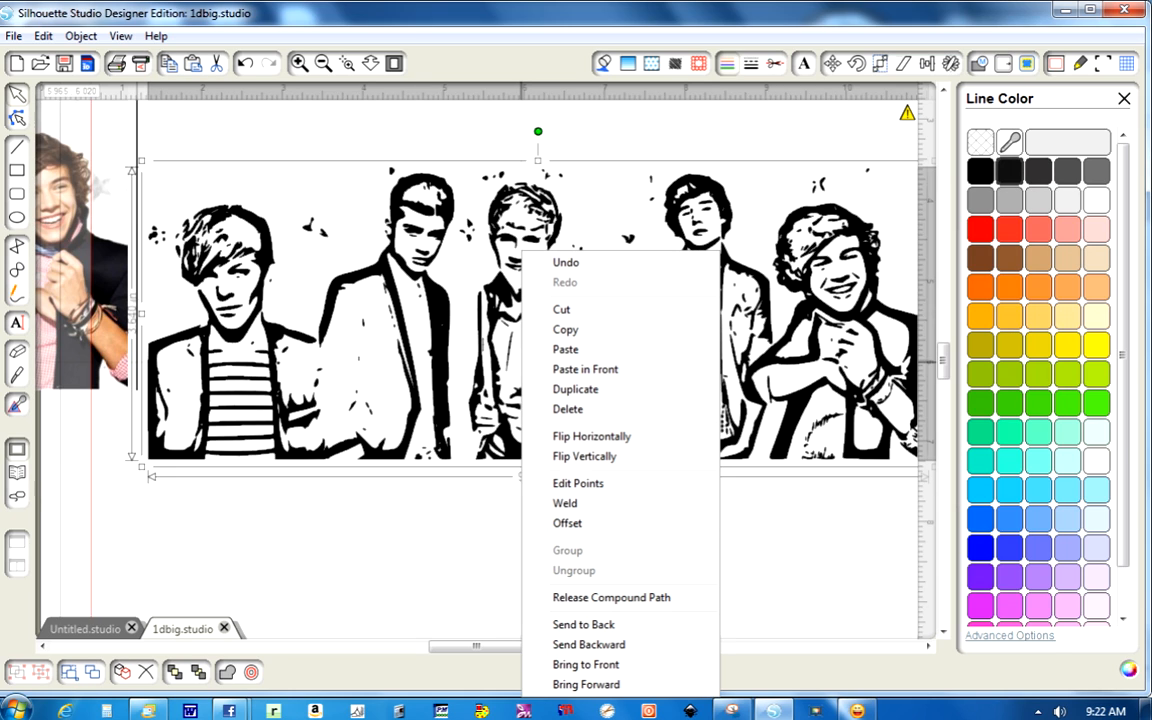
pyautogui.click(605, 597)
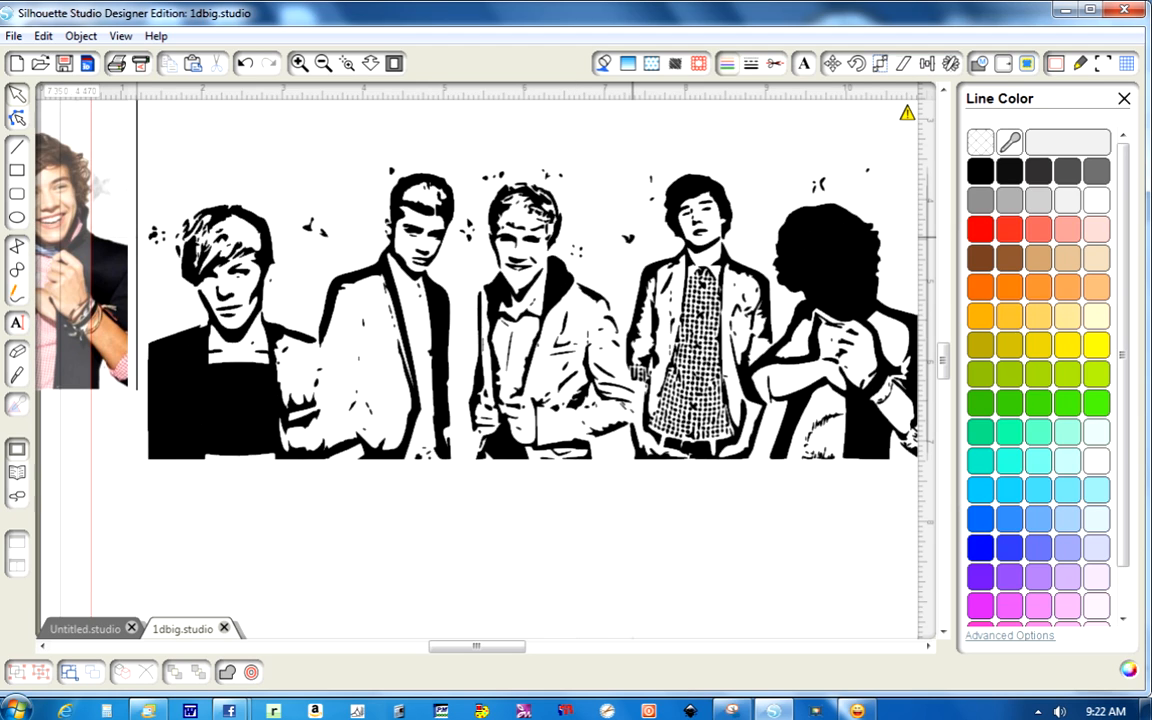
# Delete the stray heart-shaped speck between the third and fourth figures and the small dot beside the third figure's shoulder
pyautogui.click(626, 236)
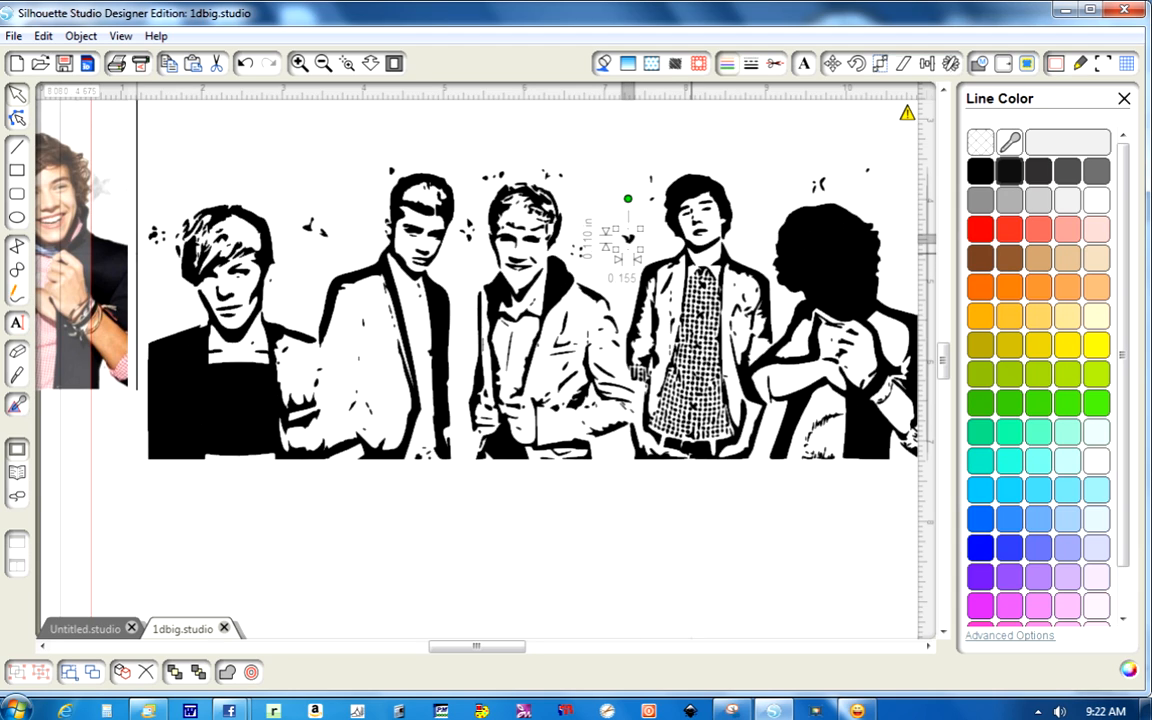
pyautogui.doubleClick(627, 238)
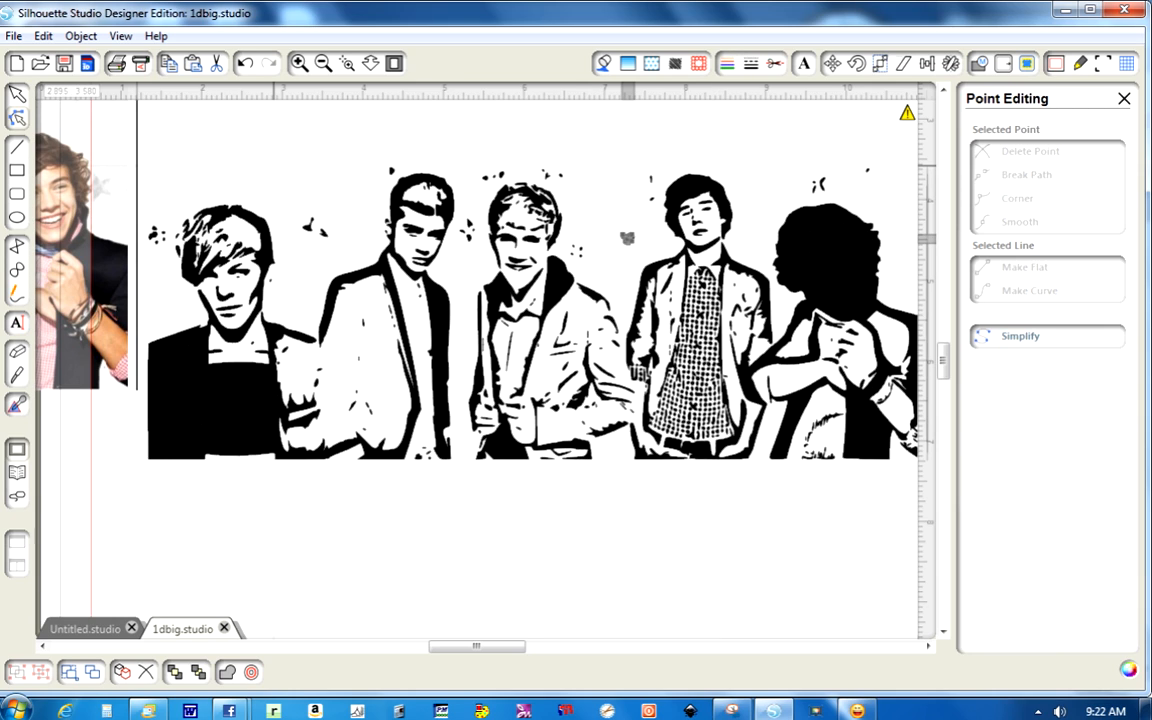
pyautogui.click(627, 238)
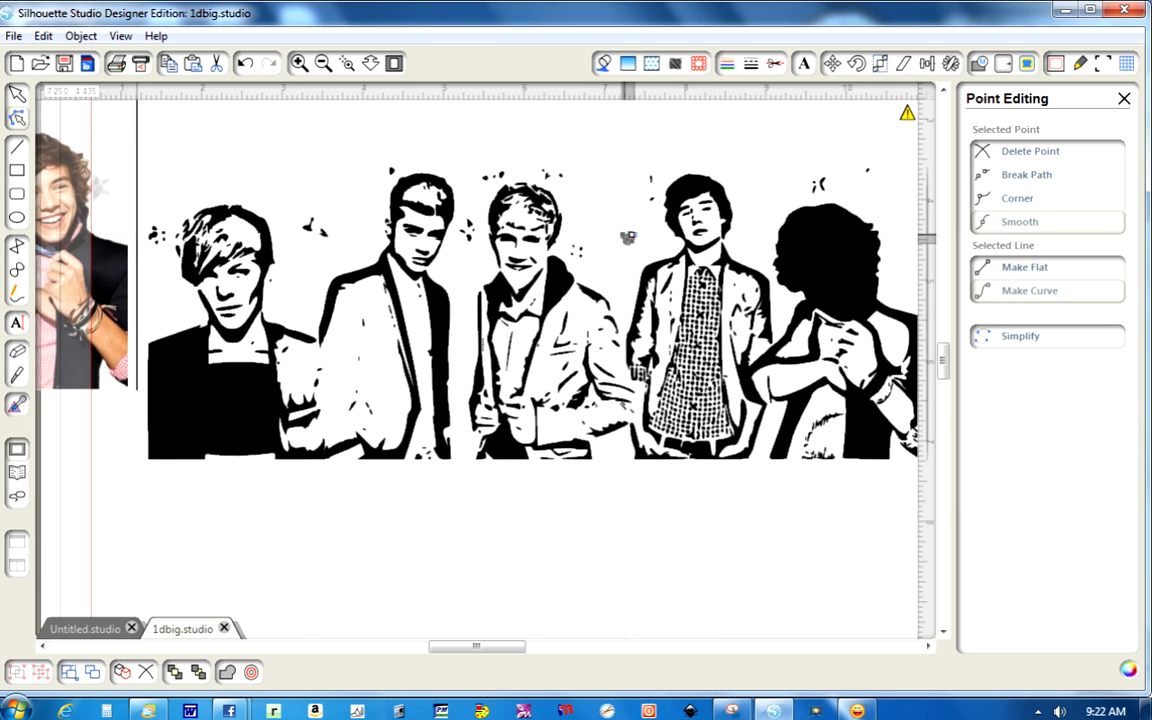
pyautogui.press('Delete')
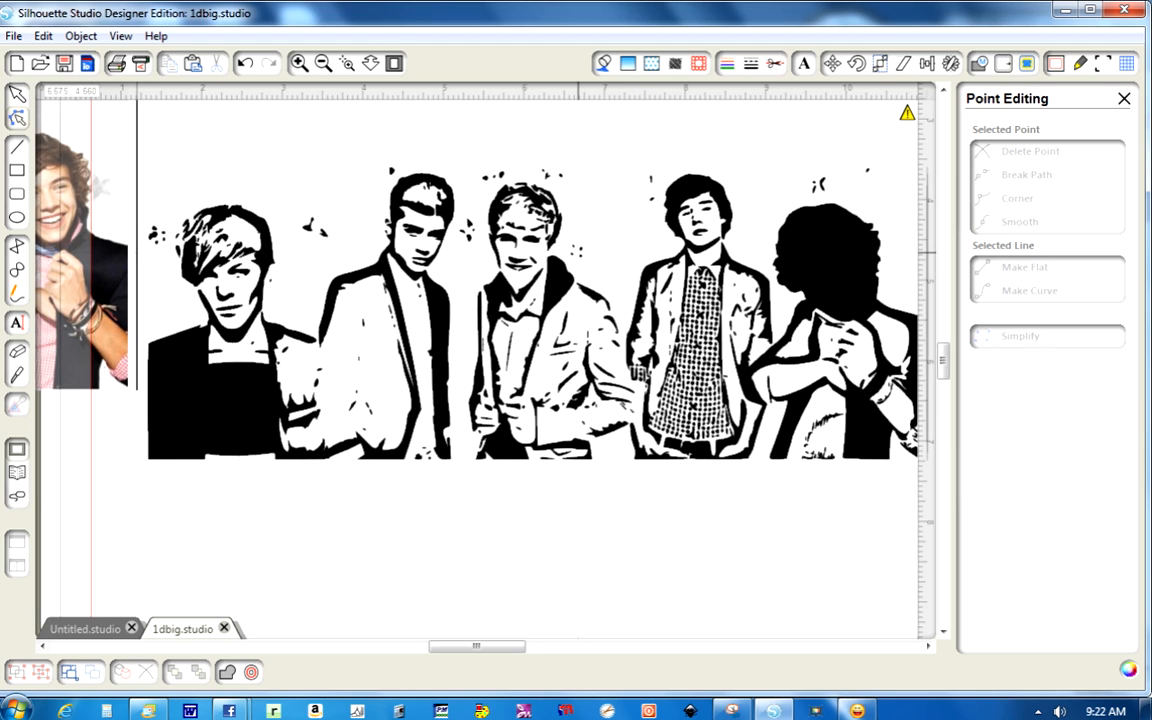
pyautogui.click(580, 249)
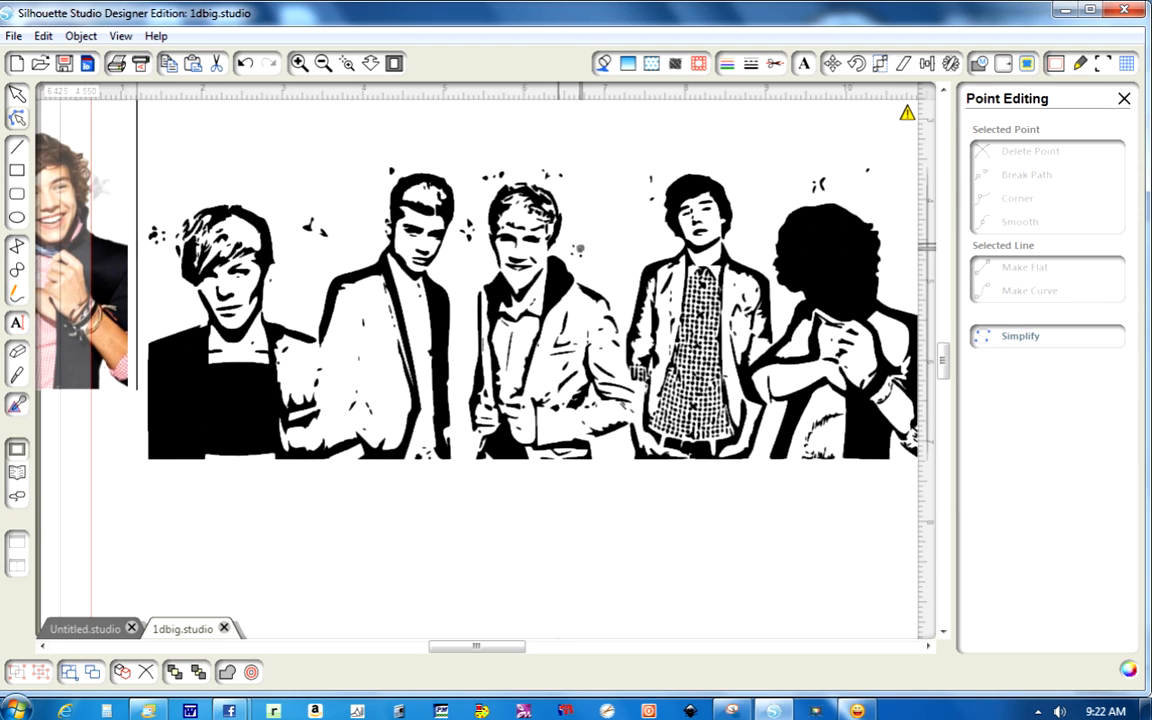
pyautogui.press('Delete')
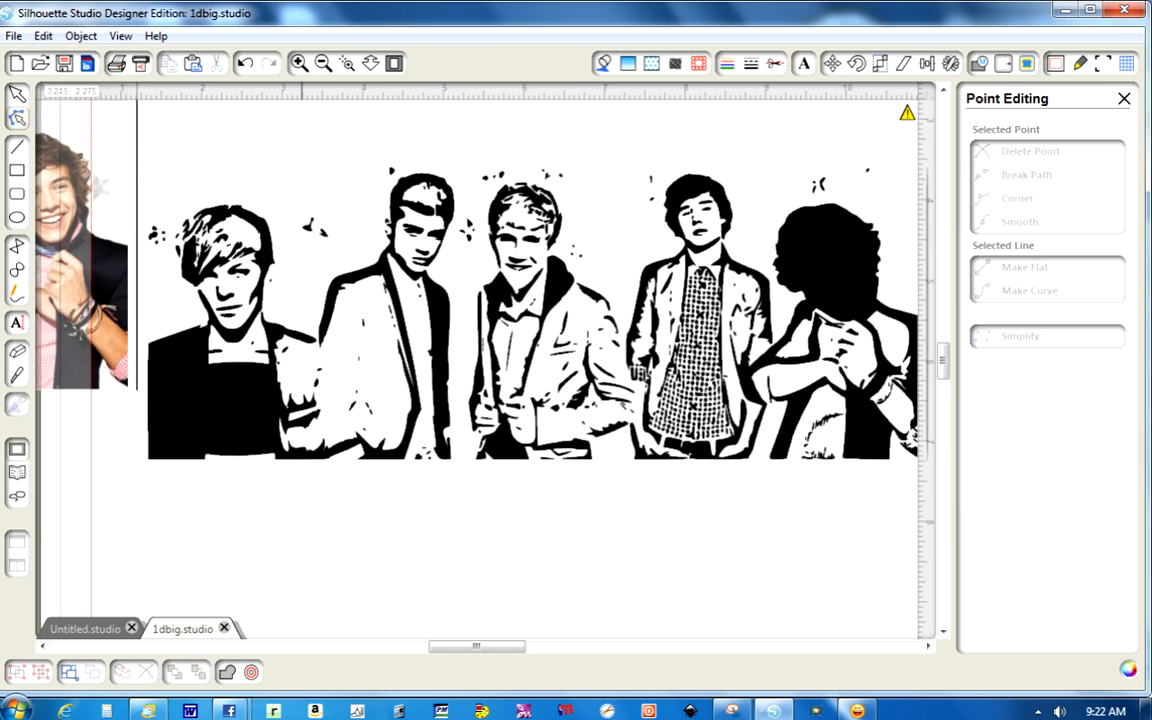
# Keep the current Windows color scheme without further reminders, and move the original photo completely off the page beside the tracing
pyautogui.click(323, 63)
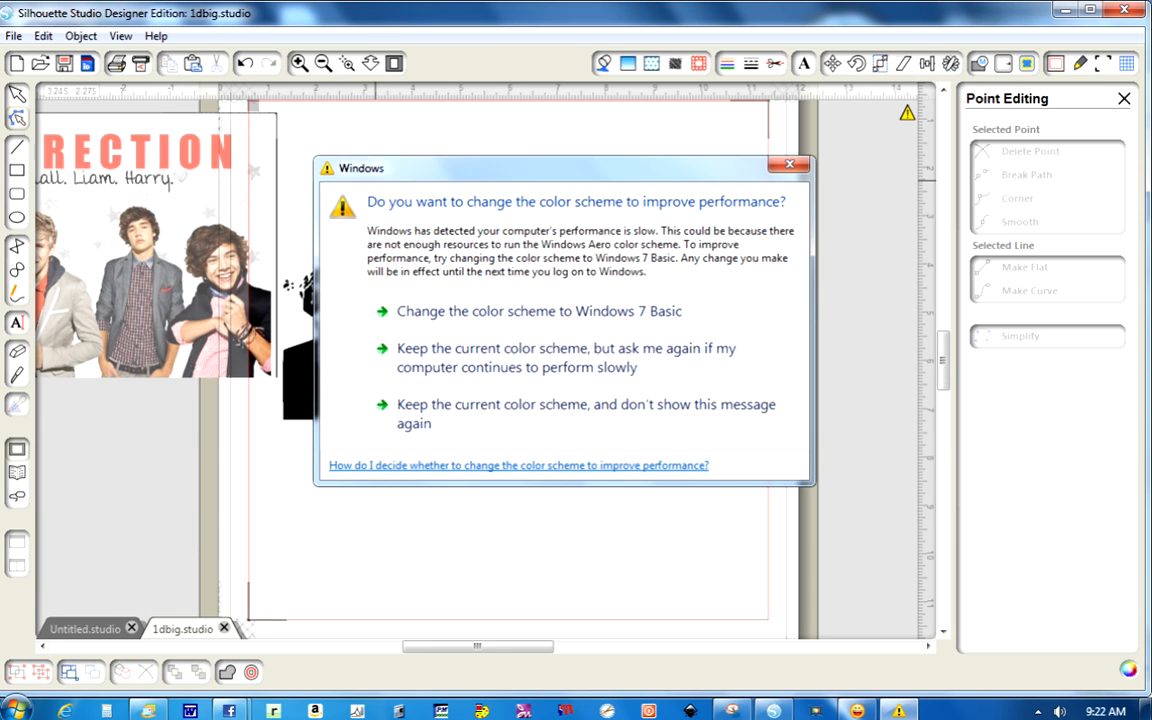
pyautogui.click(480, 405)
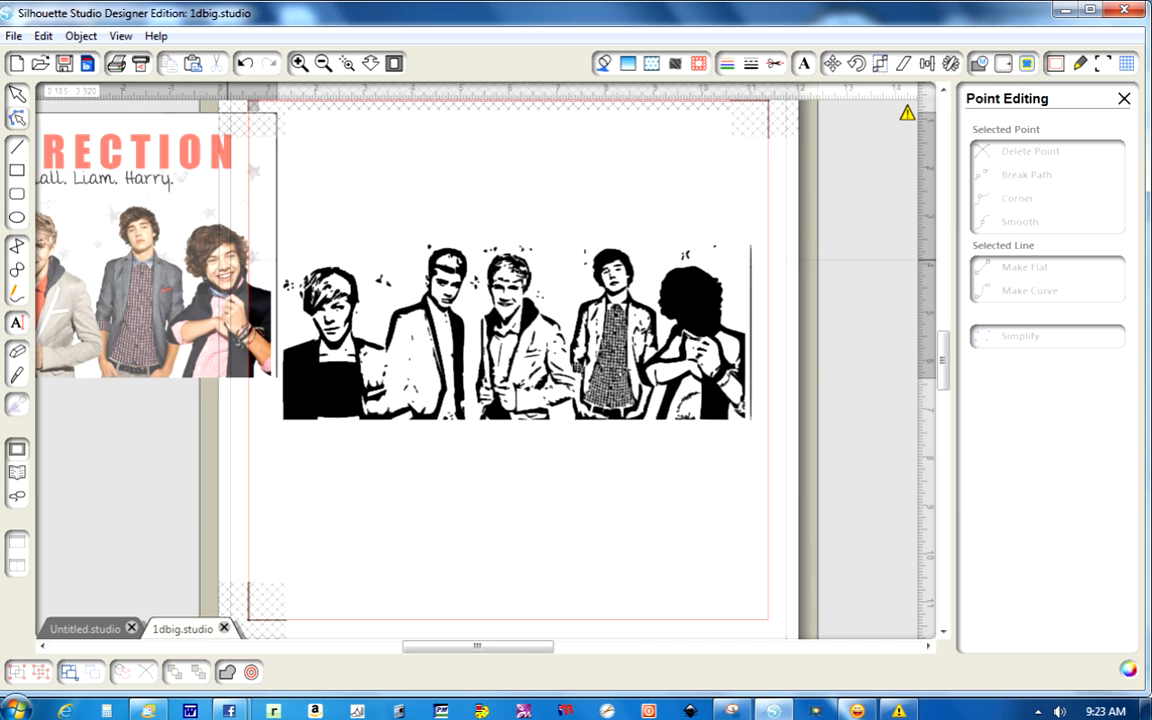
pyautogui.moveTo(235, 261); pyautogui.dragTo(108, 241)
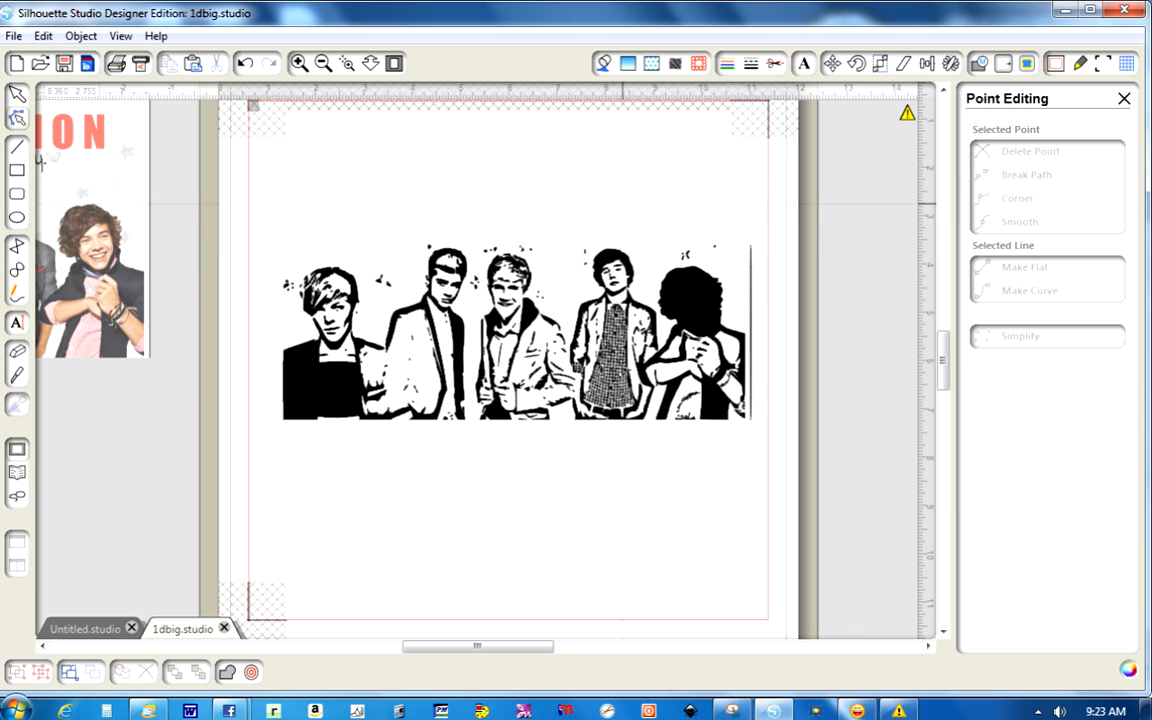
# Select all the traced pieces on the page and make them into one compound path
pyautogui.click(17, 94)
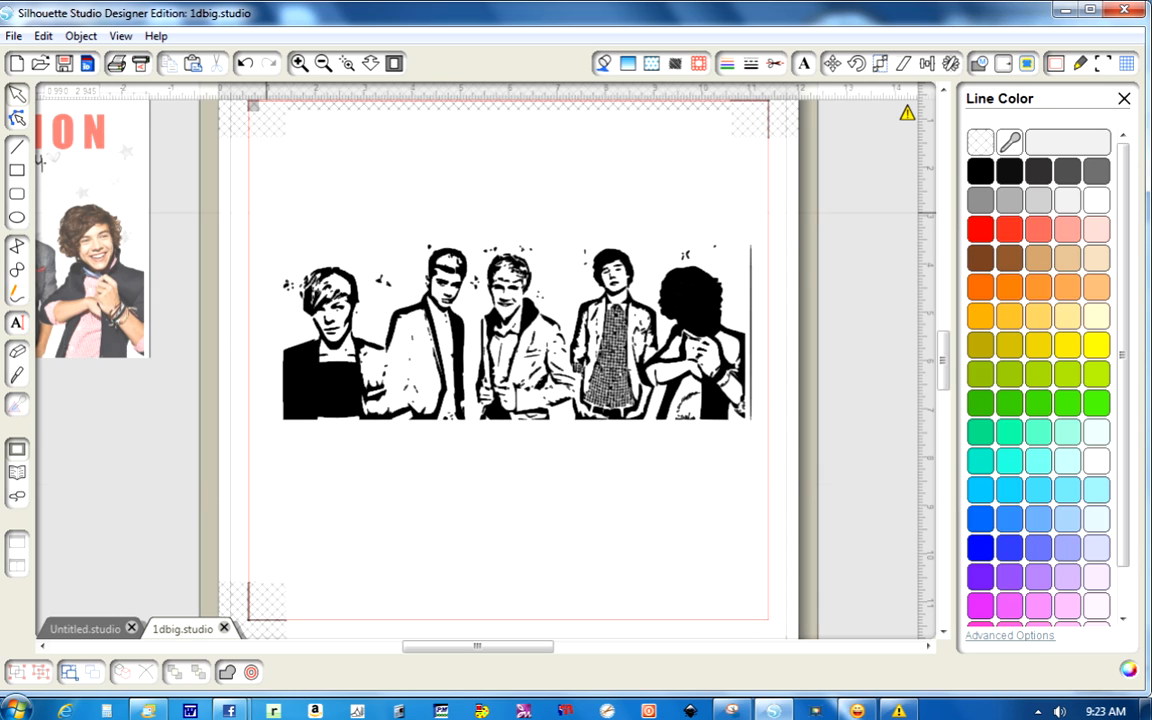
pyautogui.moveTo(267, 213); pyautogui.dragTo(795, 478)
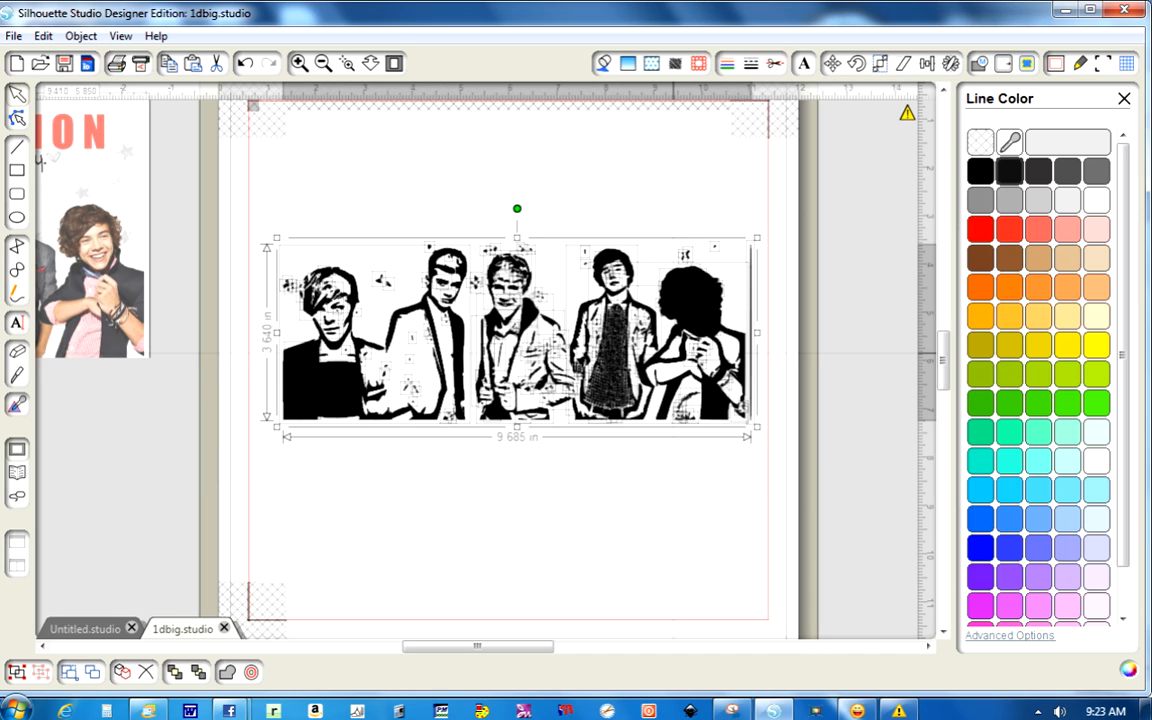
pyautogui.rightClick(674, 250)
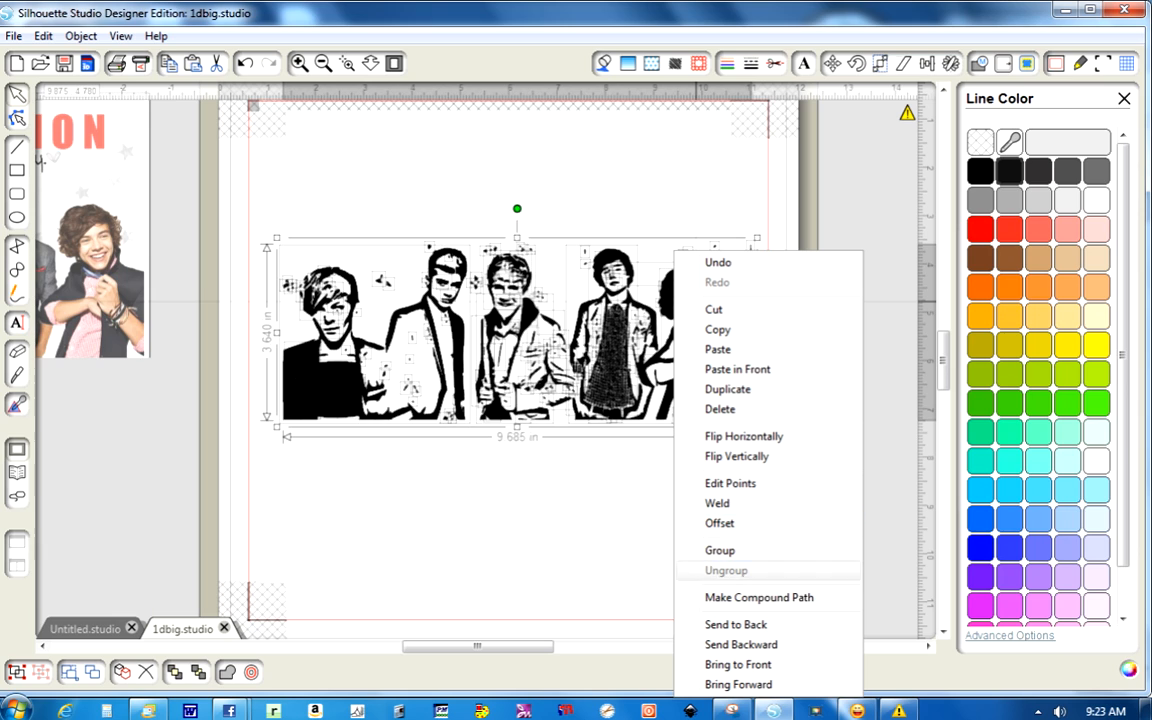
pyautogui.click(759, 597)
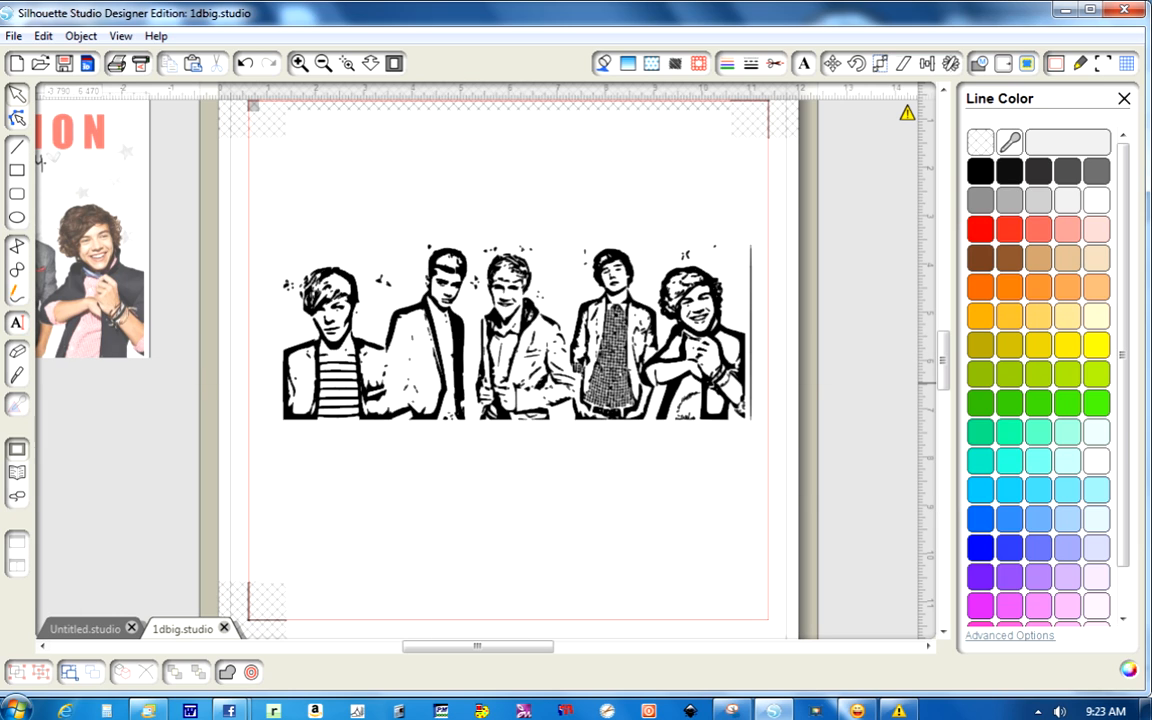
# Activate the Eraser tool for cleaning up the specks around the traced figures
pyautogui.click(17, 351)
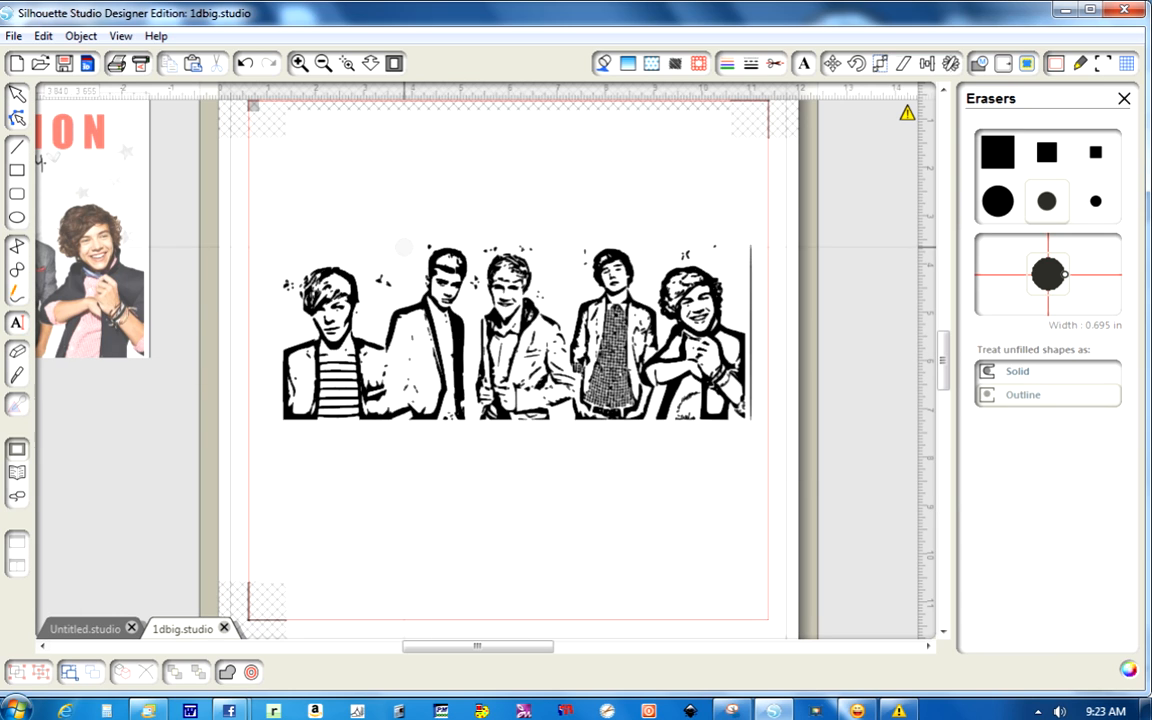